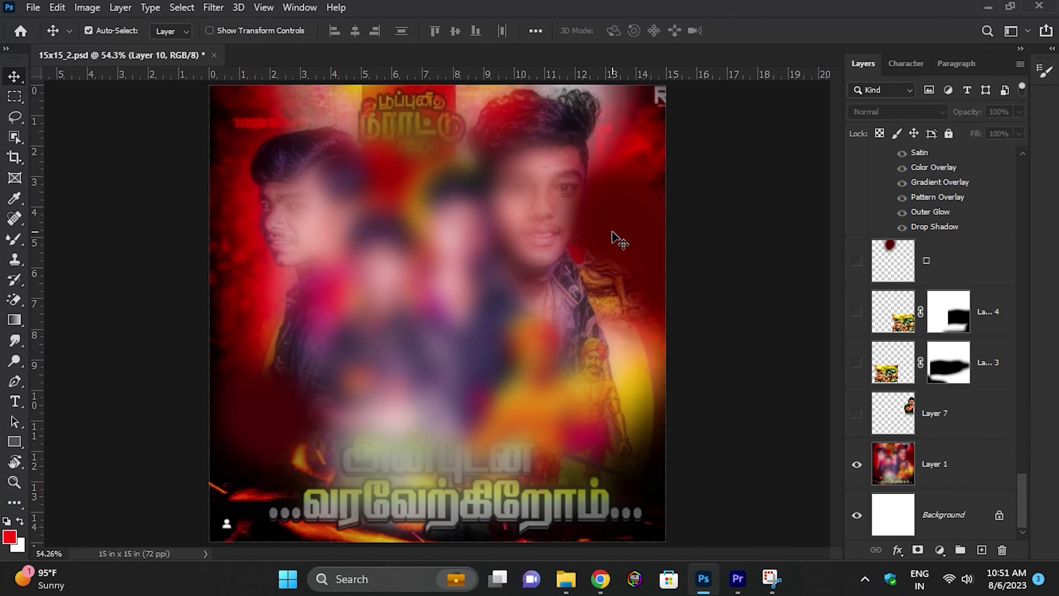
Select Layer 1 and turn on the gear strip, sunglasses actor, birthday title and Layer 3 boys
left_click(959, 466)
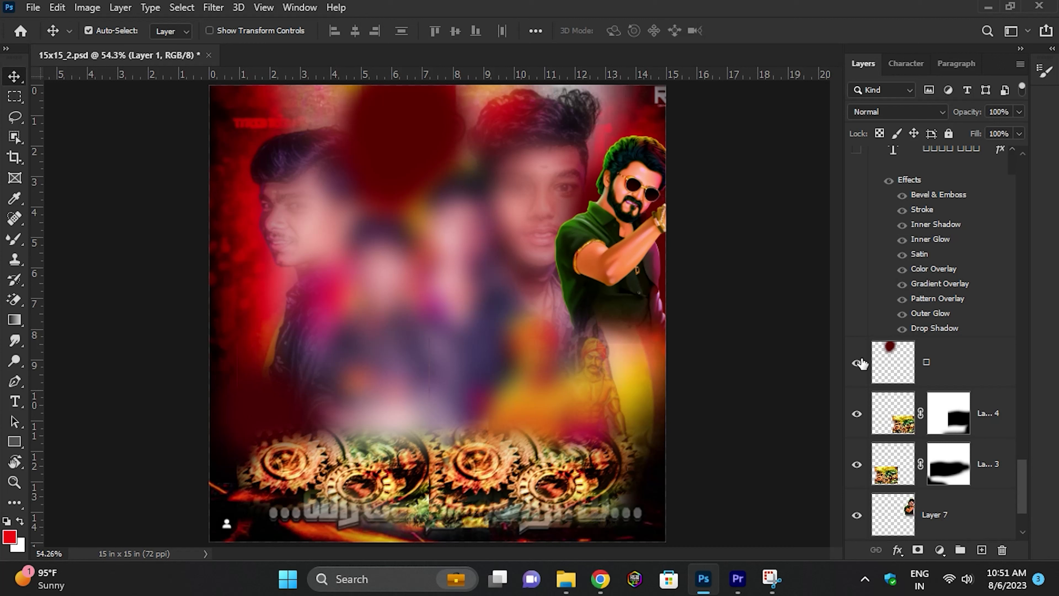
left_click_drag(856, 413, 857, 351)
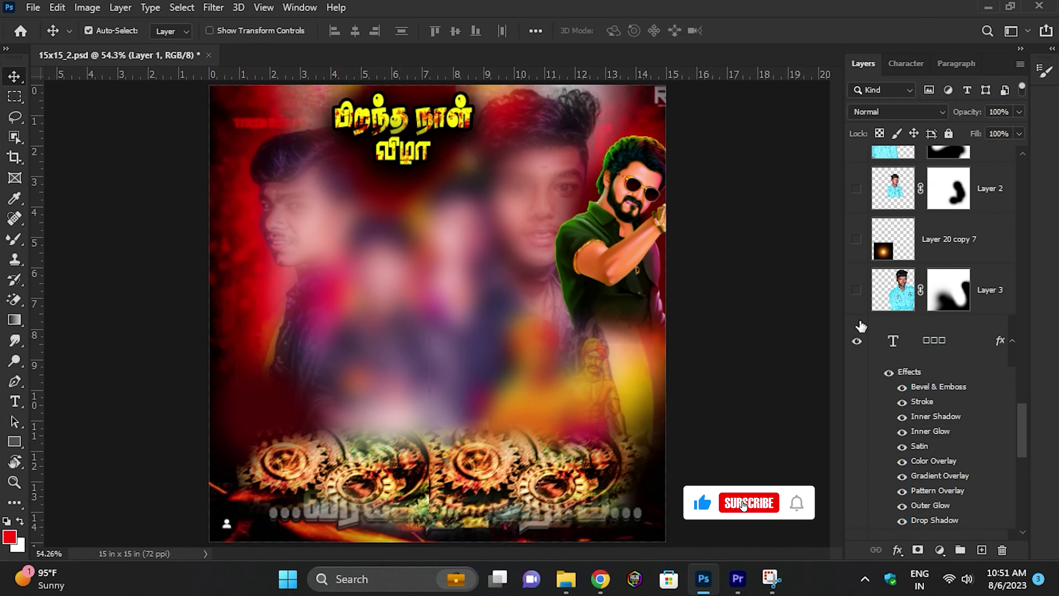
mouse_move(860, 326)
left_mouse_down()
mouse_move(860, 266)
mouse_move(871, 297)
left_mouse_up()
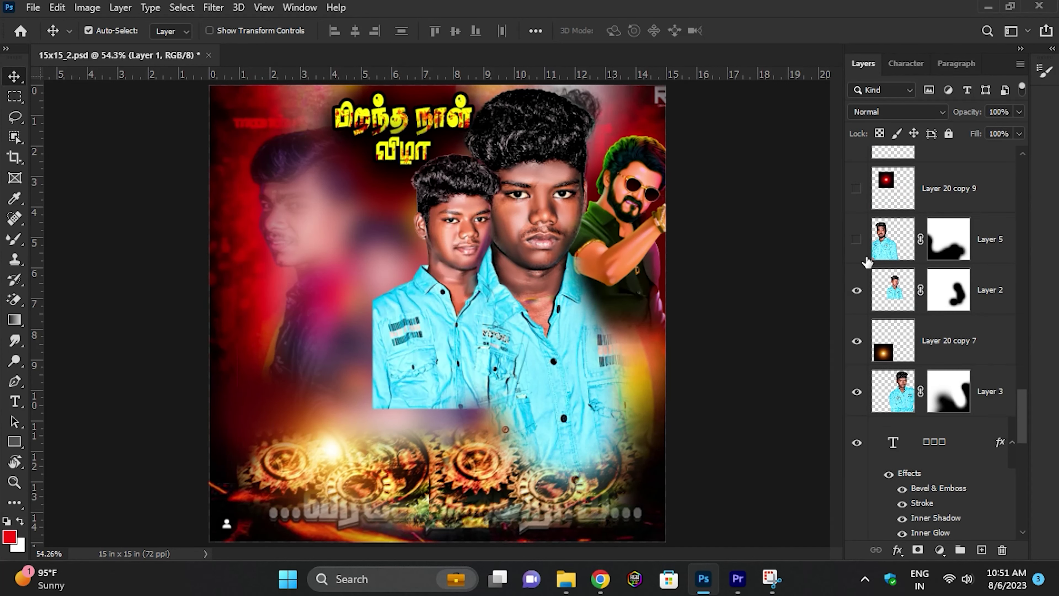
Turn on Layer 5, Layer 20 copy 10, Layer 9, Layer 4 and Layer 6
scroll(866, 291, "up", 1)
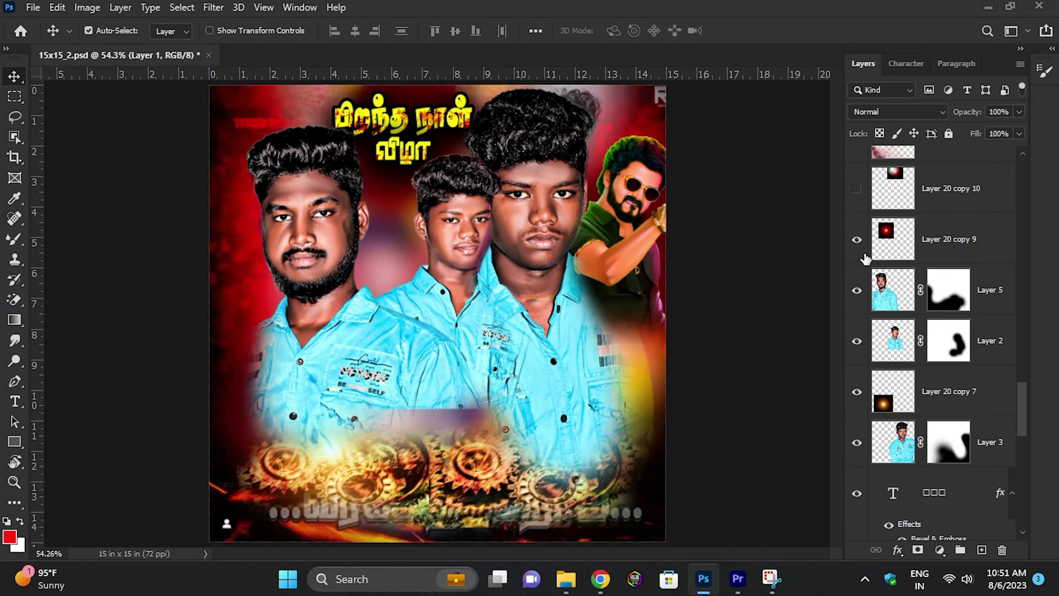
scroll(865, 258, "up", 1)
scroll(863, 276, "up", 1)
left_click(856, 290)
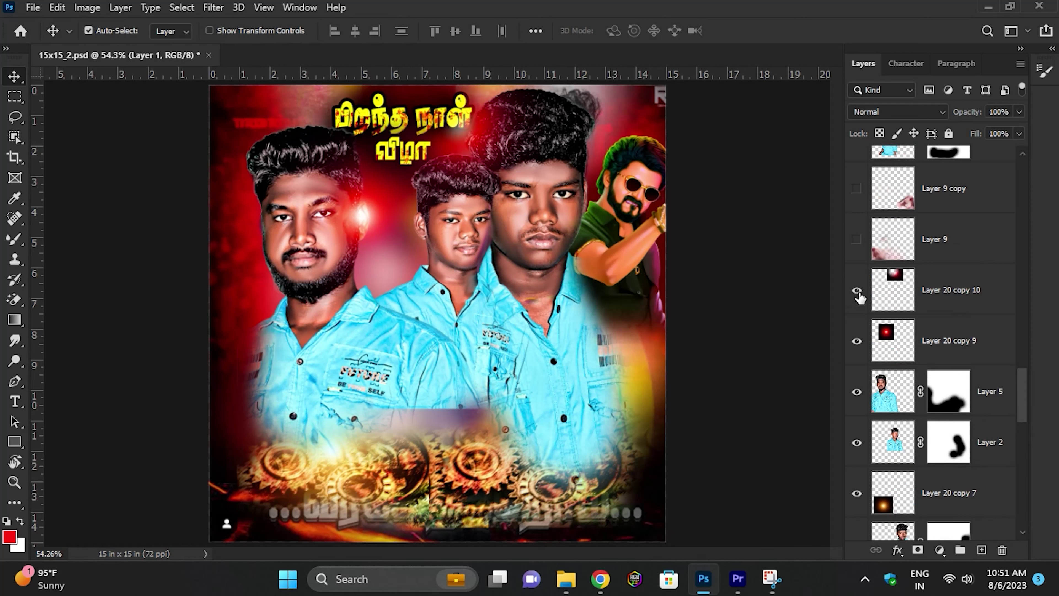
scroll(868, 289, "up", 2)
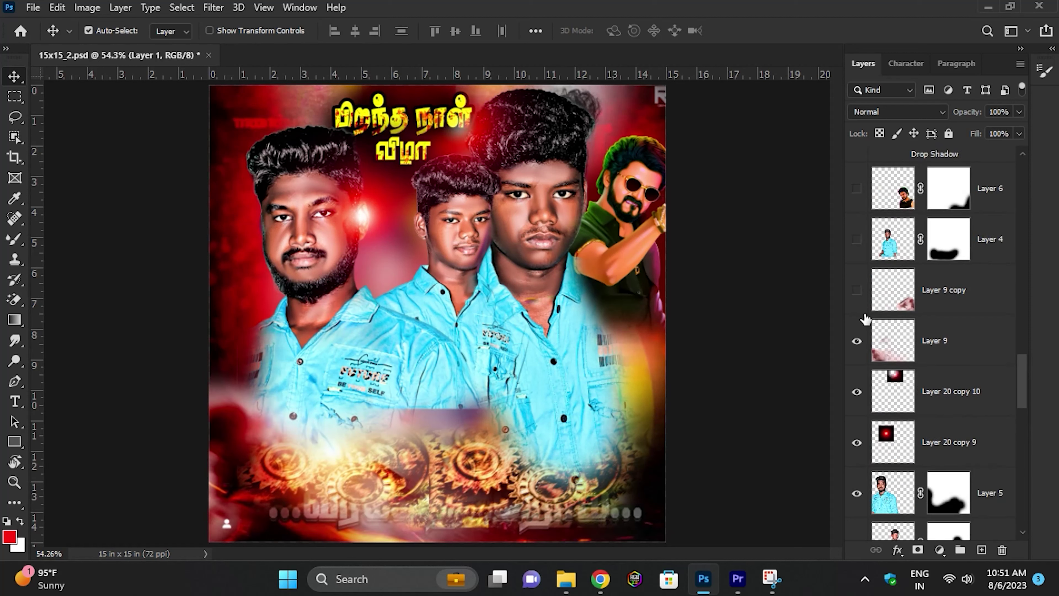
scroll(856, 316, "up", 1)
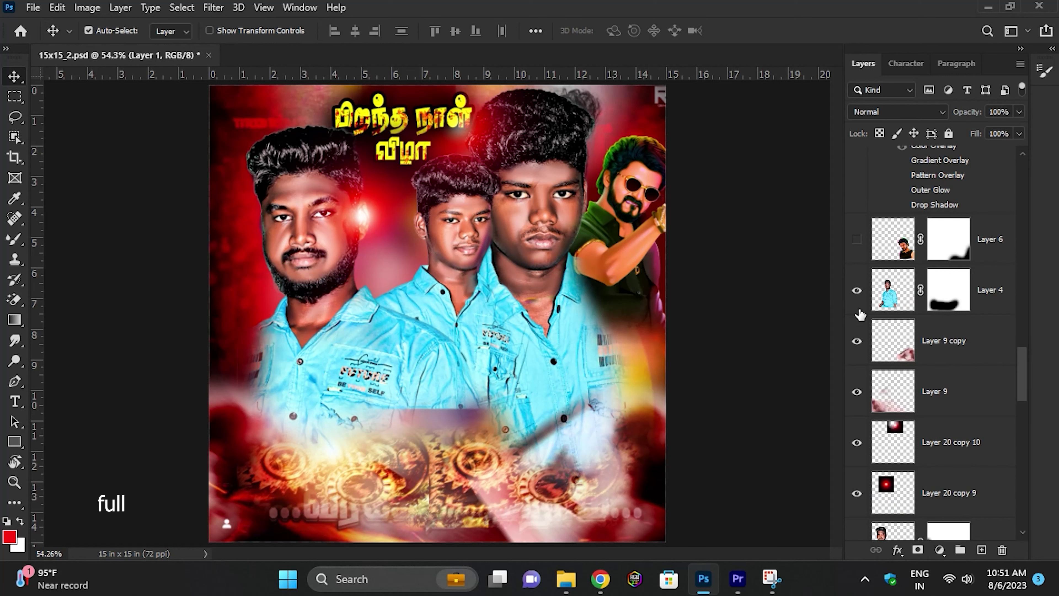
scroll(858, 316, "up", 1)
left_click(856, 290)
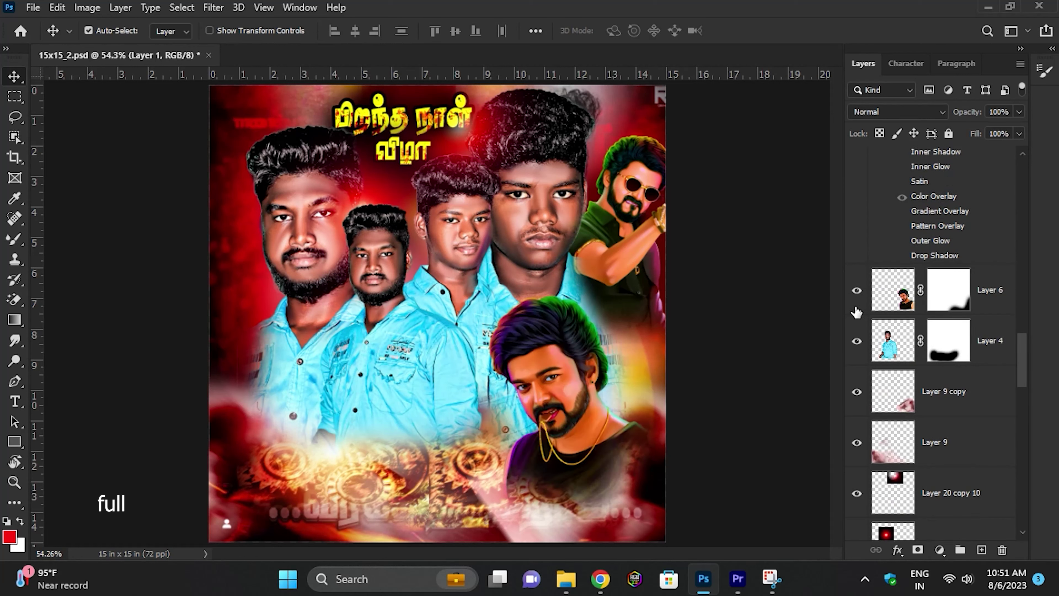
scroll(856, 311, "up", 1)
Show the அன்புடன் and வரவேற்கிறோம் greeting text layers
left_click(858, 296)
scroll(858, 298, "up", 1)
scroll(859, 306, "up", 2)
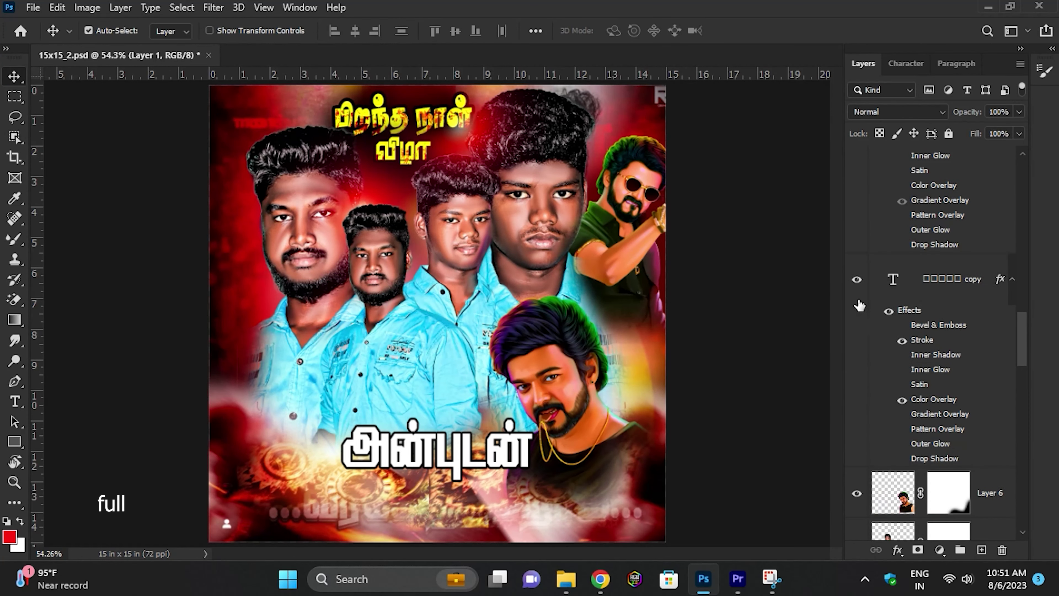
scroll(857, 298, "up", 2)
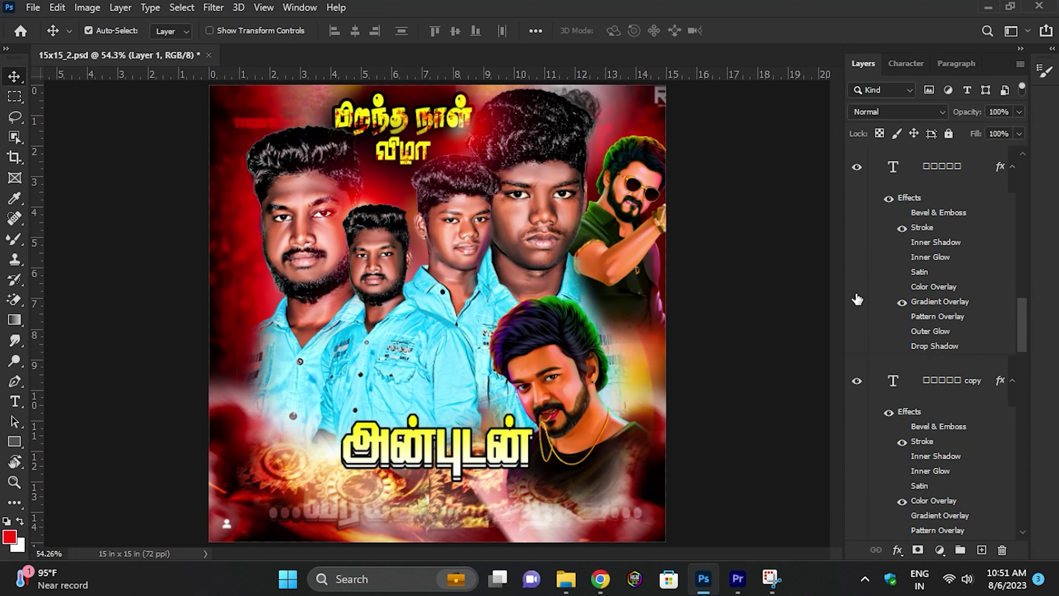
scroll(857, 299, "up", 3)
left_click(857, 311)
Turn on the Layer 2 copy 17 pink glow and the top-left pink glow
scroll(860, 306, "down", 1)
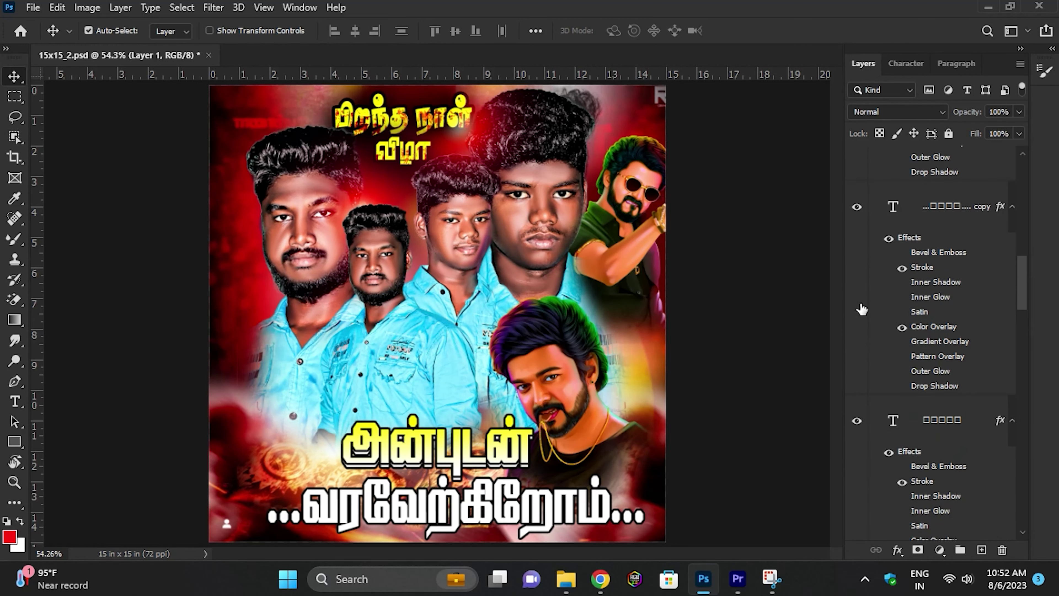
scroll(863, 309, "down", 2)
scroll(858, 345, "up", 3)
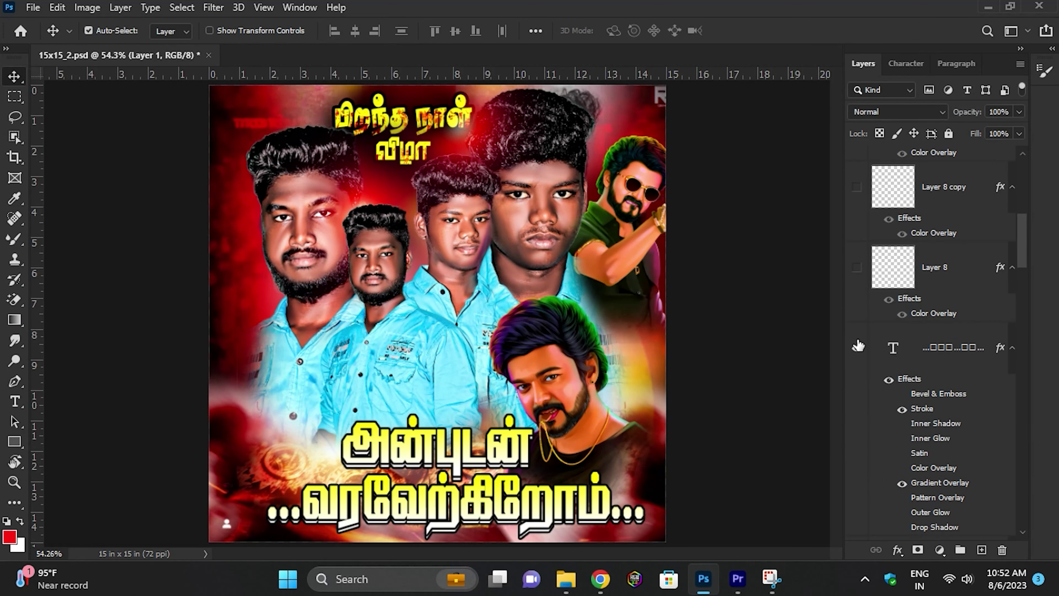
scroll(858, 342, "up", 1)
scroll(861, 344, "up", 1)
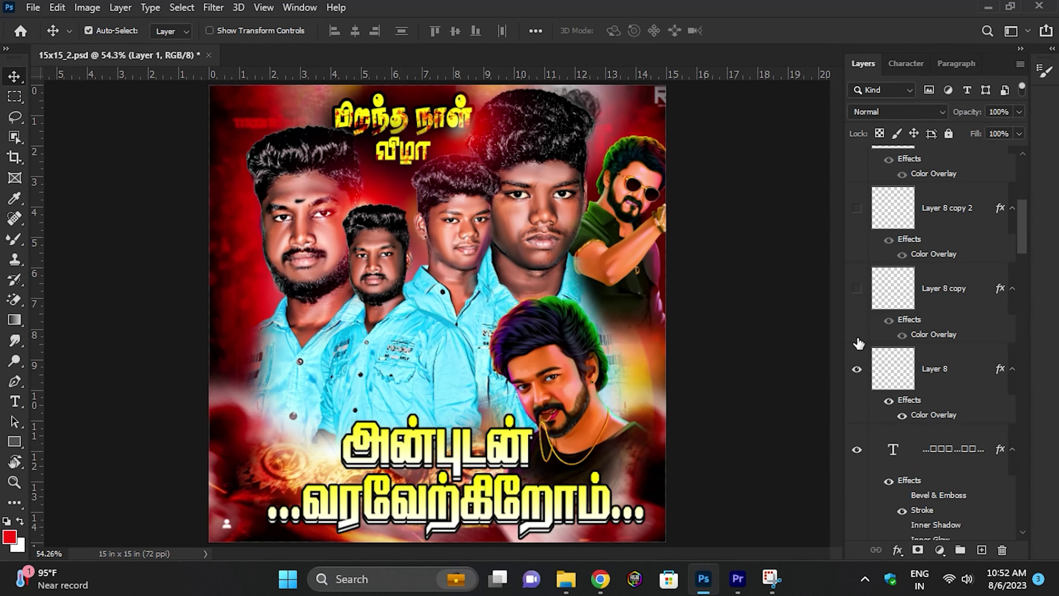
scroll(858, 335, "up", 1)
scroll(859, 333, "up", 1)
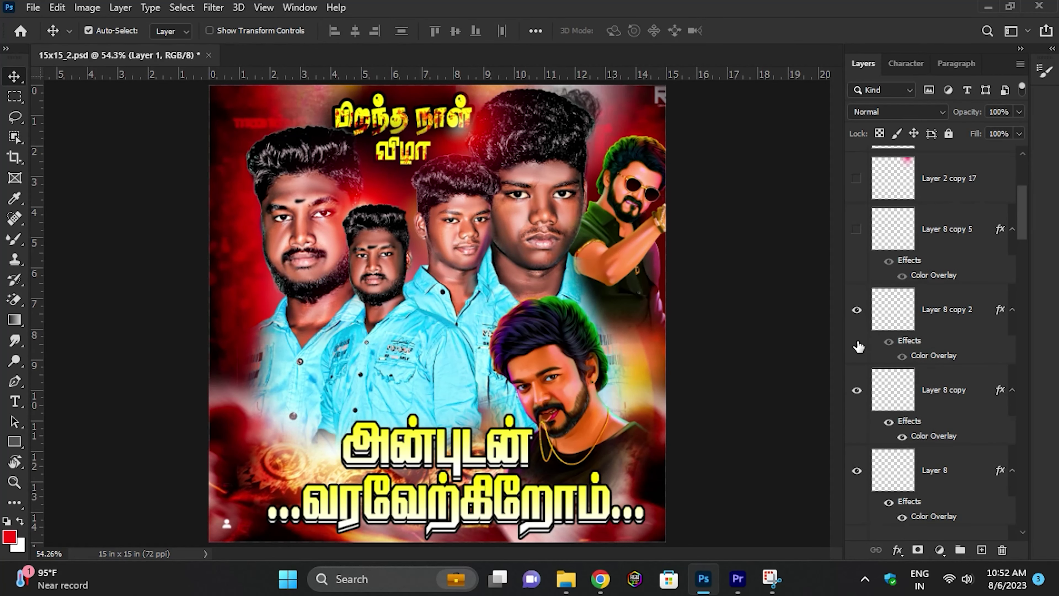
scroll(858, 346, "up", 2)
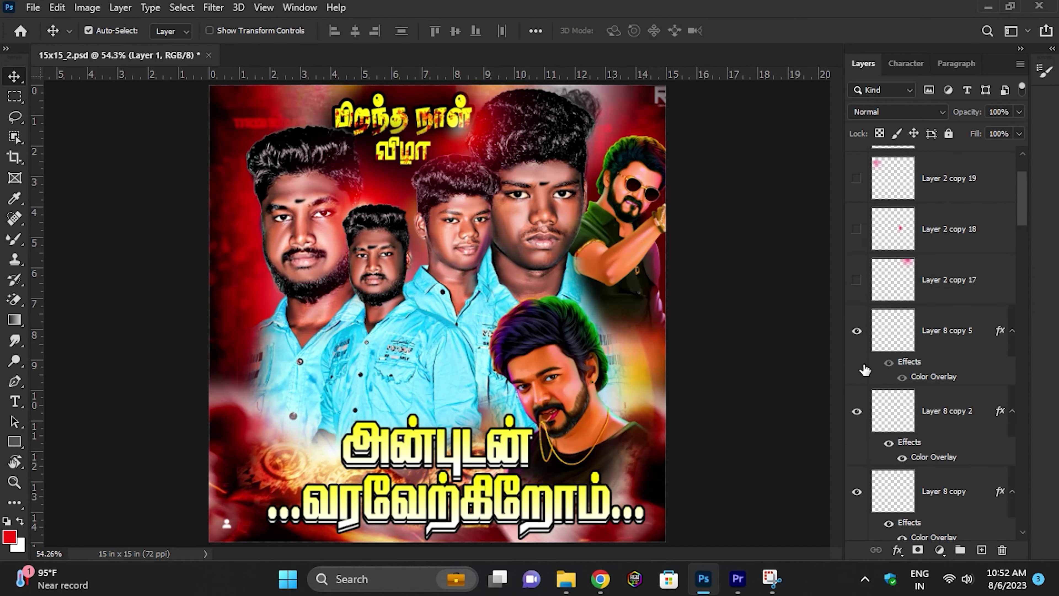
scroll(865, 369, "up", 1)
left_click(858, 346)
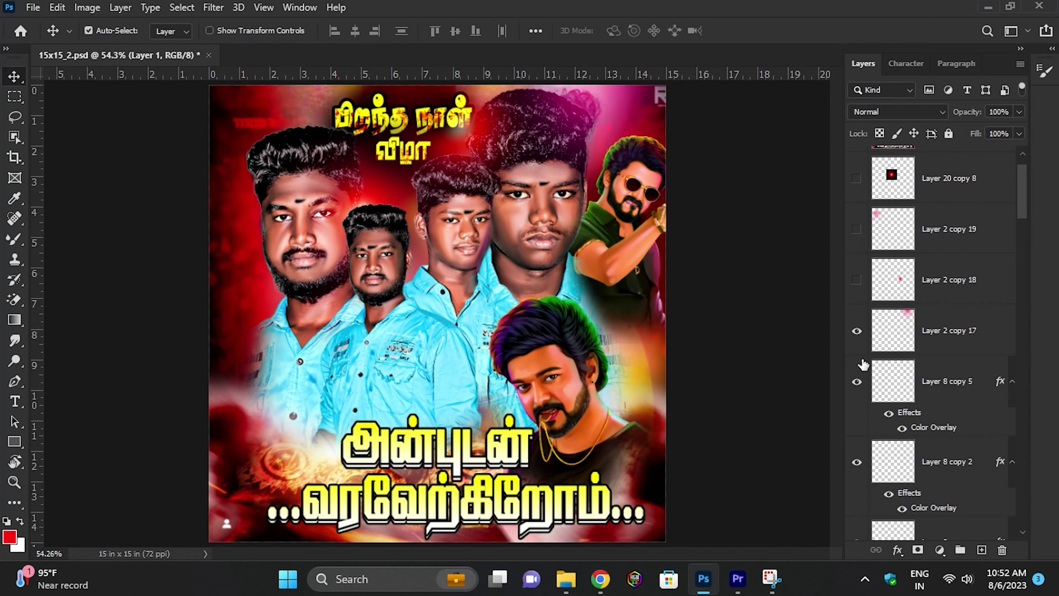
scroll(859, 355, "up", 1)
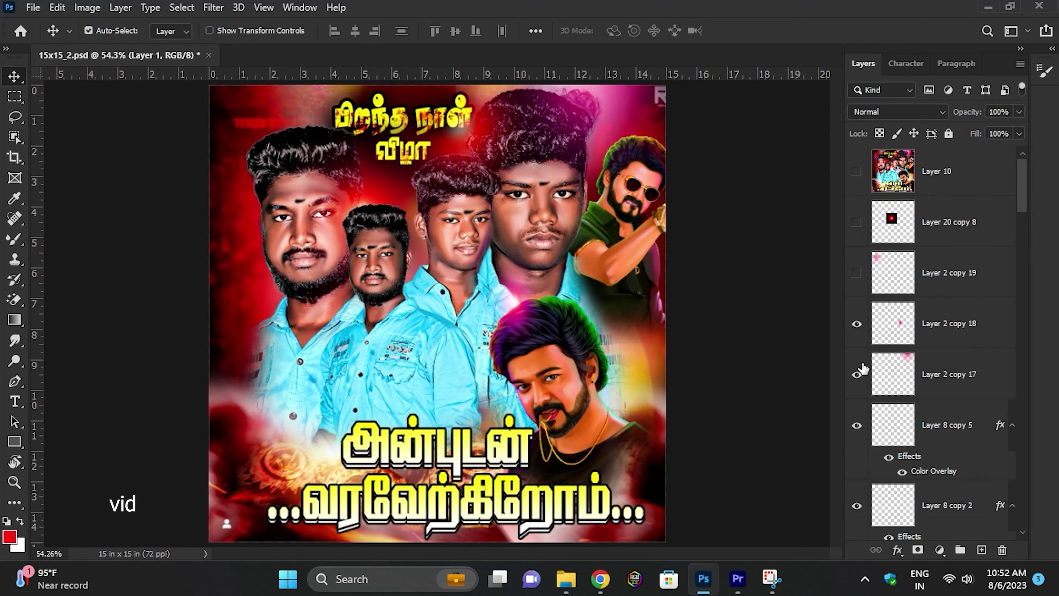
left_click(856, 273)
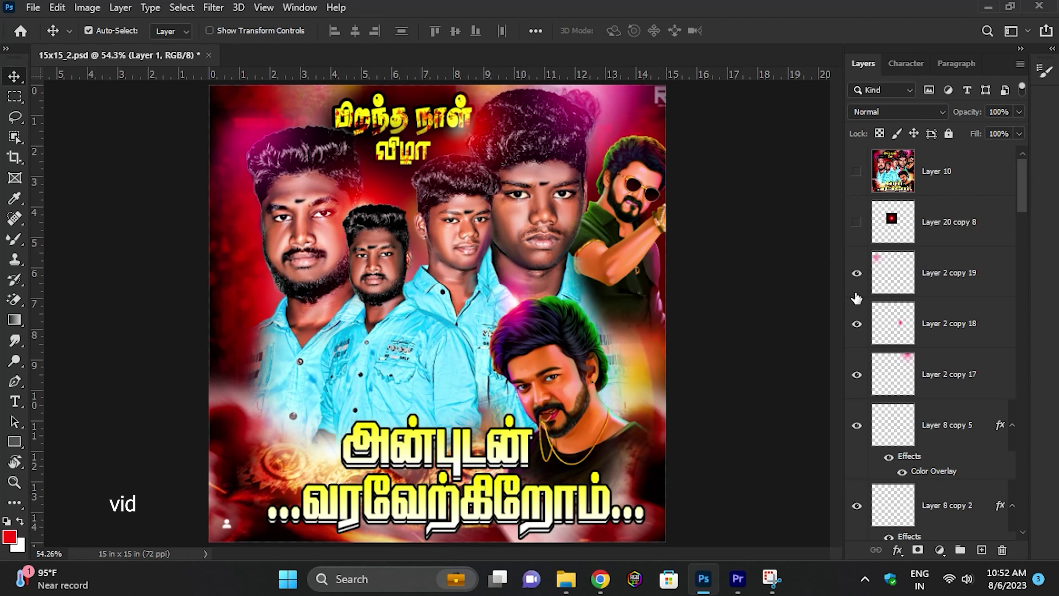
Reposition two red glows, lower the middle man and shift the black-shirted actor up-left
left_click(515, 354)
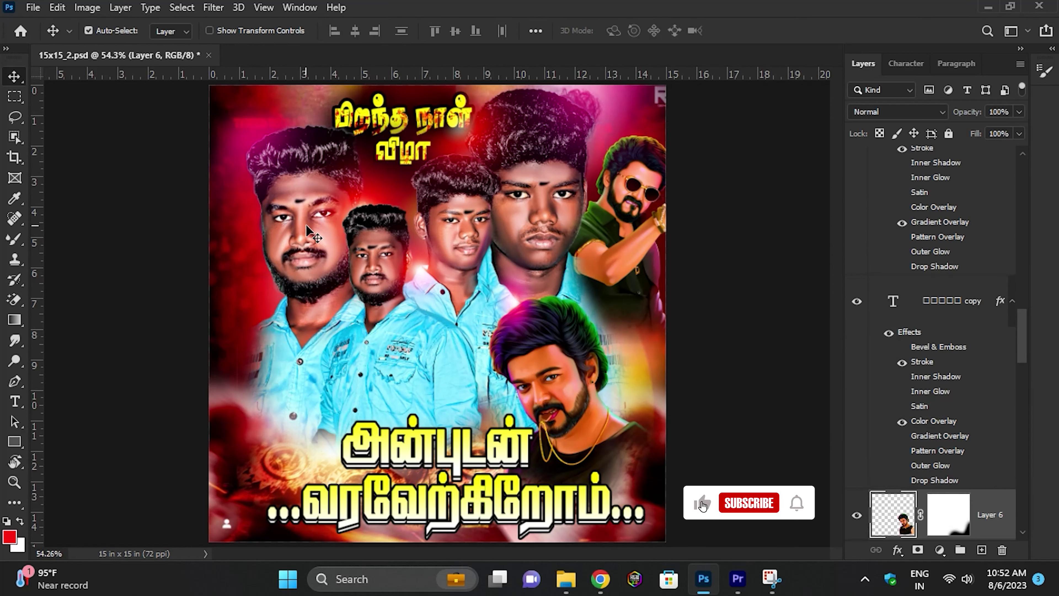
left_click_drag(308, 227, 291, 325)
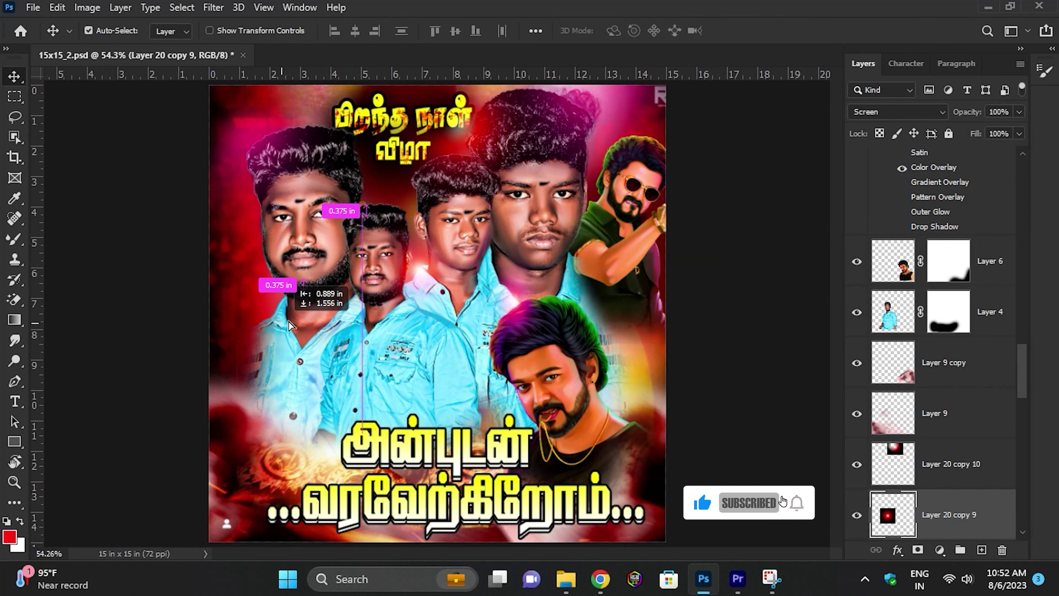
left_click_drag(364, 284, 390, 250)
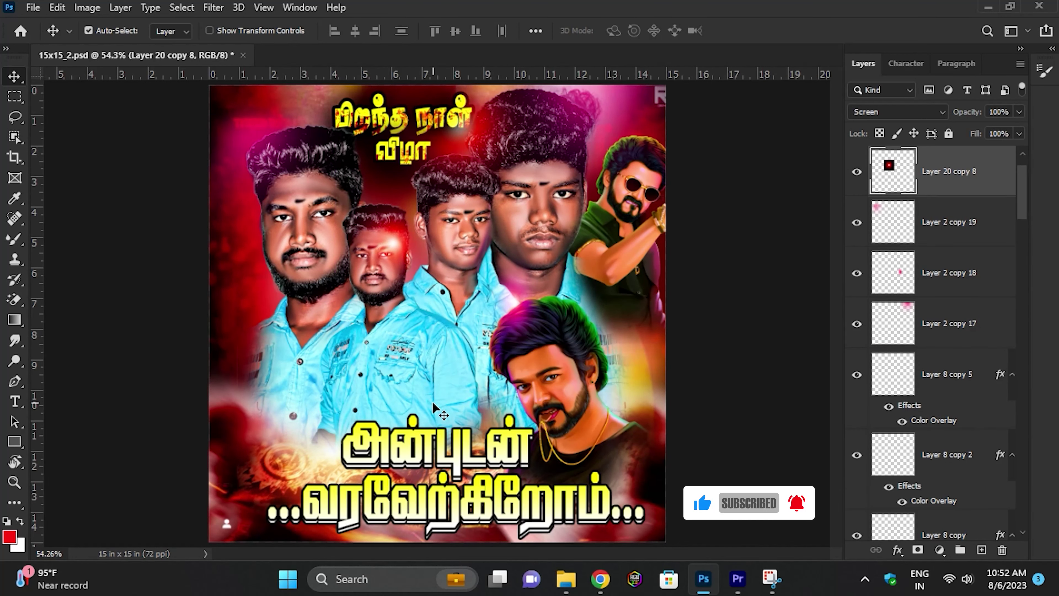
left_click_drag(433, 407, 419, 340)
mouse_move(526, 369)
left_mouse_down()
mouse_move(488, 327)
mouse_move(511, 340)
left_mouse_up()
Duplicate the அன்புடன் and வரவேற்கிறோம் lines, moving the copies up and left
left_click_drag(448, 451, 438, 374)
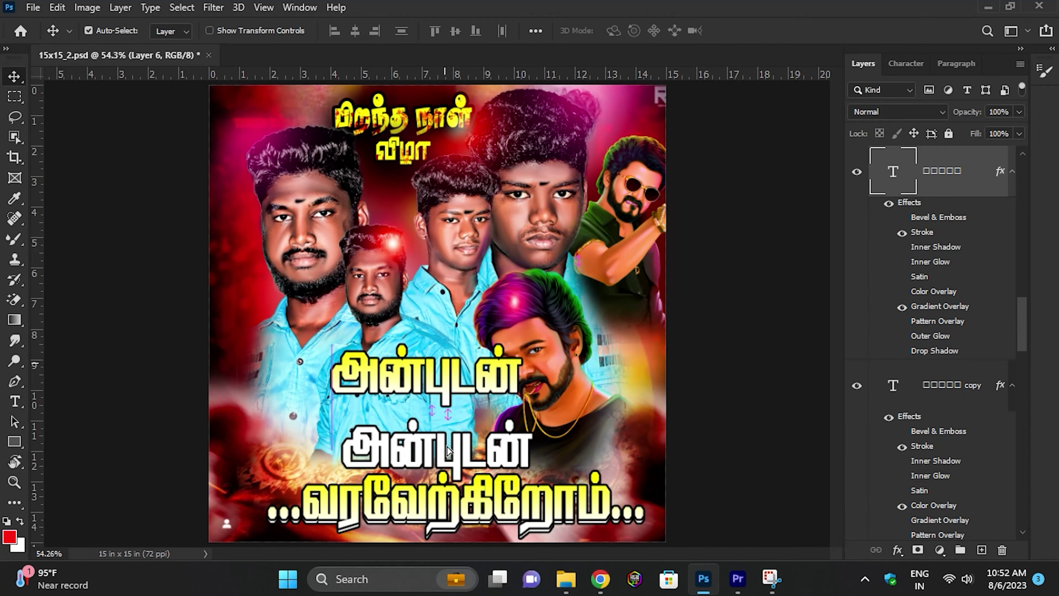
left_click_drag(448, 450, 447, 430)
mouse_move(438, 506)
left_mouse_down()
mouse_move(396, 500)
mouse_move(396, 461)
left_mouse_up()
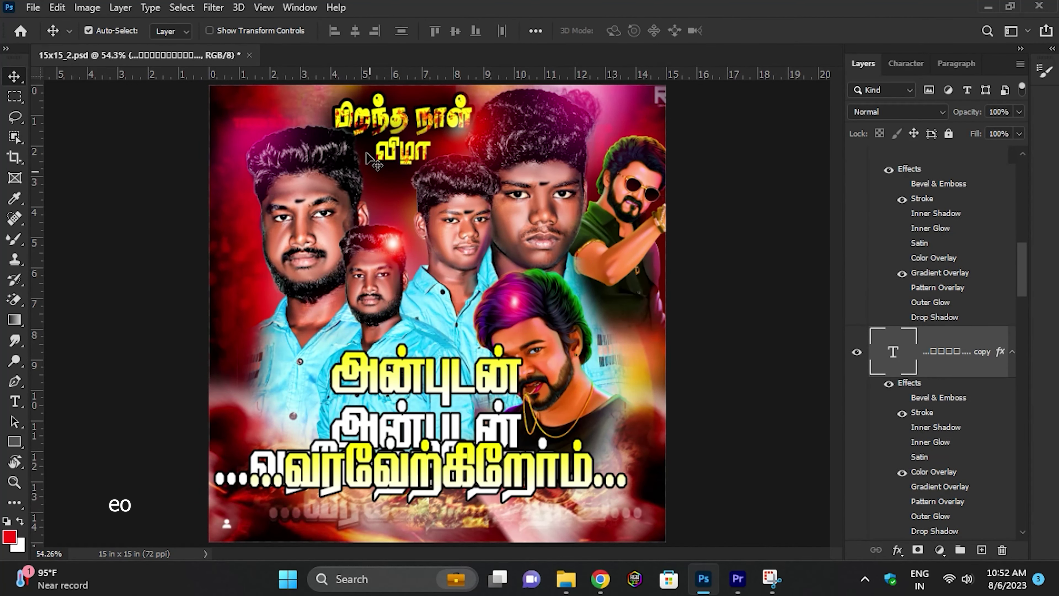
Reposition the background image, sunglasses actor cutout, birthday title and left bearded man
mouse_move(251, 302)
left_mouse_down()
mouse_move(258, 330)
mouse_move(252, 301)
left_mouse_up()
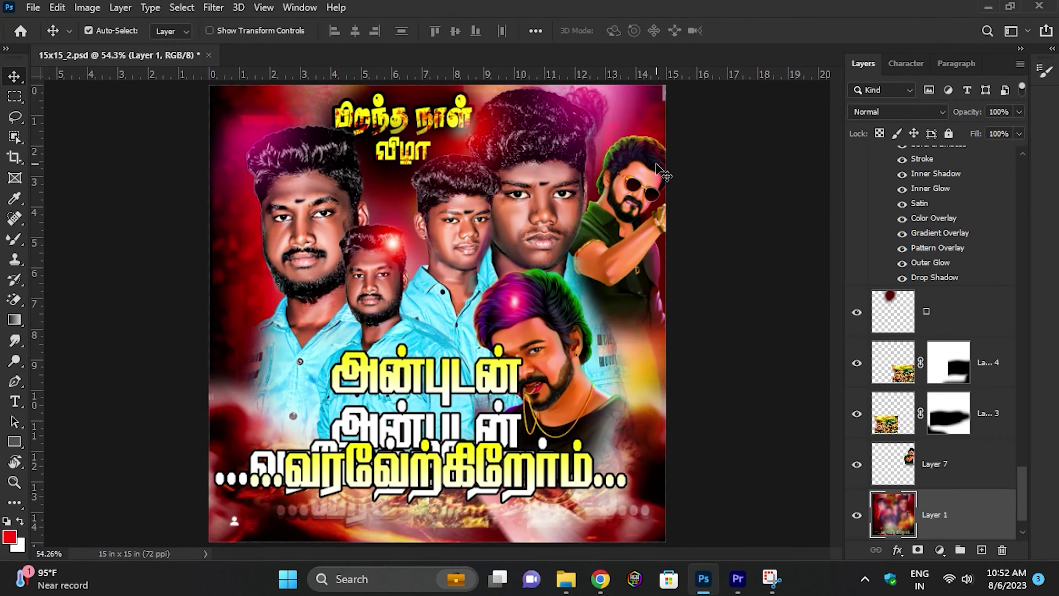
mouse_move(616, 275)
left_mouse_down()
mouse_move(606, 256)
mouse_move(590, 323)
left_mouse_up()
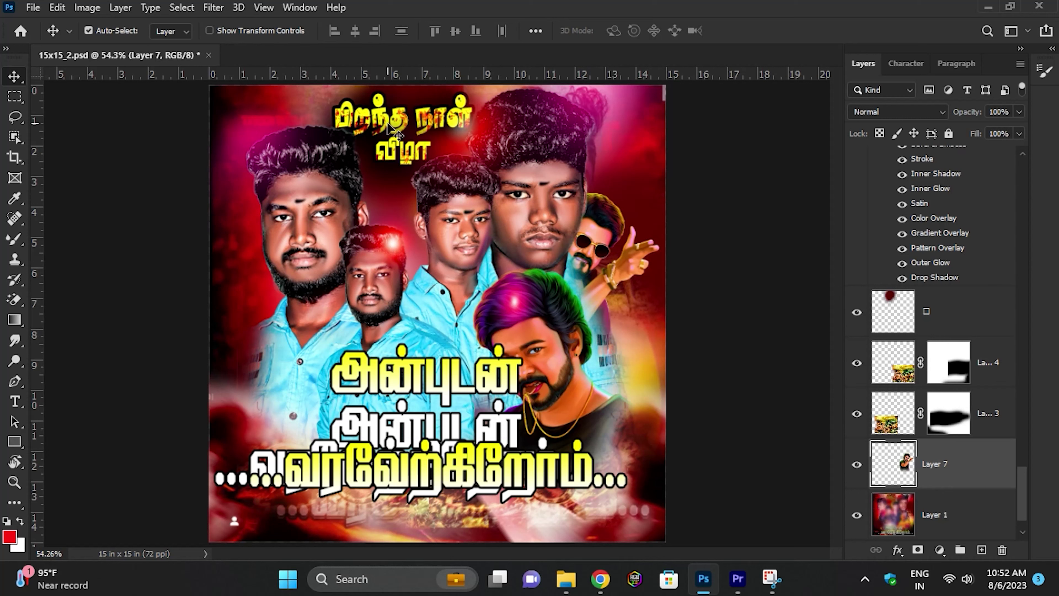
mouse_move(388, 124)
left_mouse_down()
mouse_move(394, 157)
mouse_move(415, 135)
mouse_move(413, 173)
left_mouse_up()
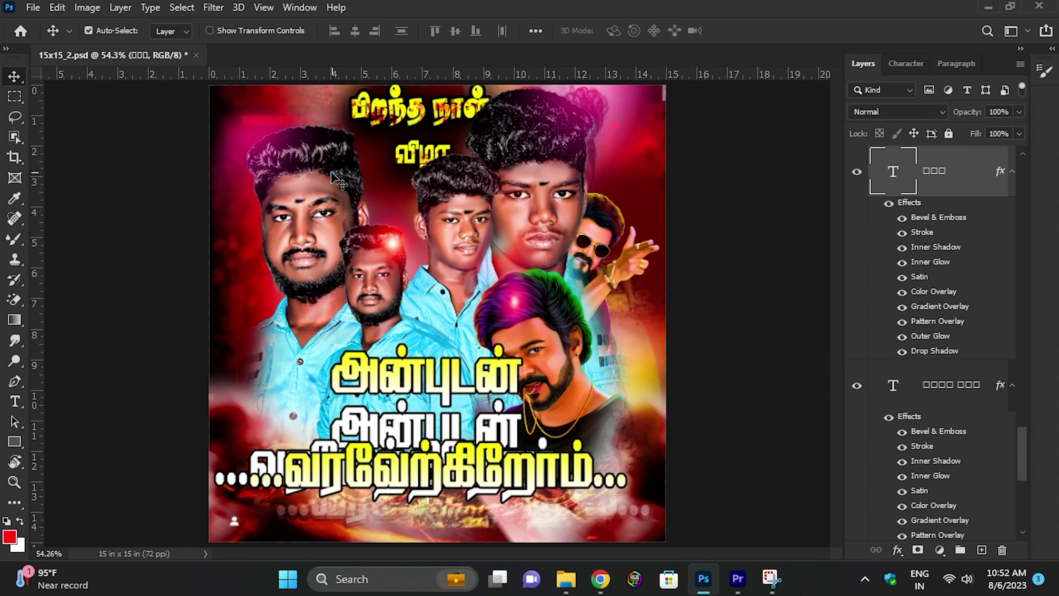
left_click_drag(332, 178, 339, 220)
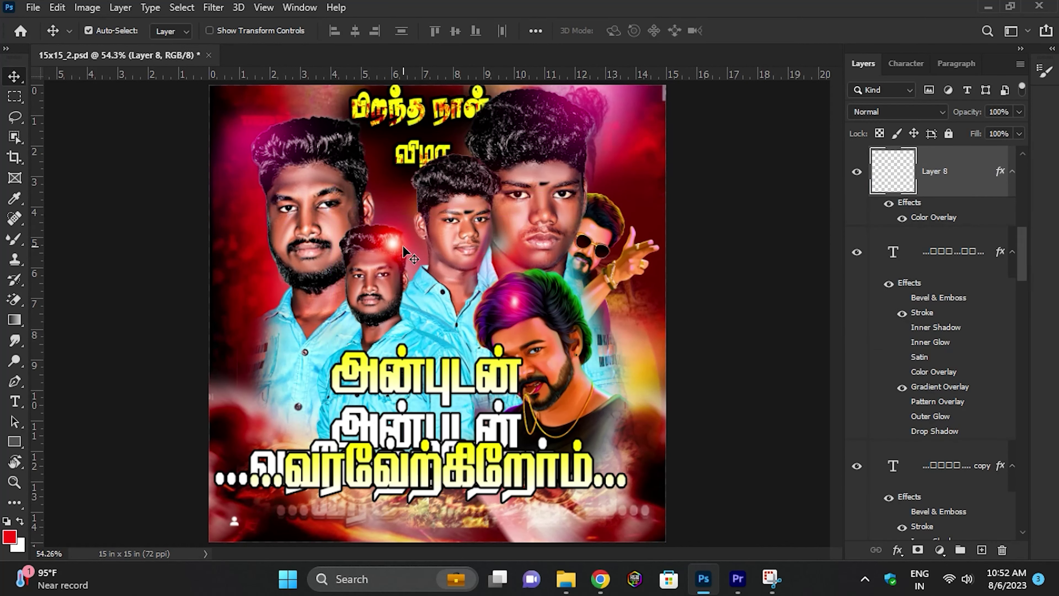
Lower the அன்புடன் title and move the Layer 20 copy 10 glow down
left_click_drag(403, 245, 392, 250)
left_click_drag(402, 401, 400, 466)
left_click(464, 280)
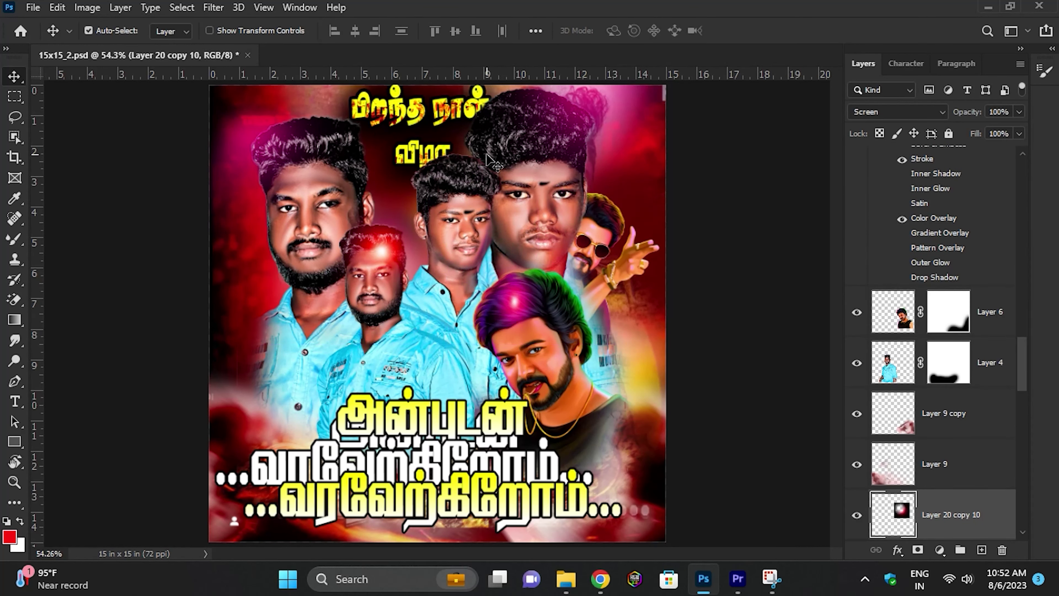
left_click_drag(488, 161, 491, 212)
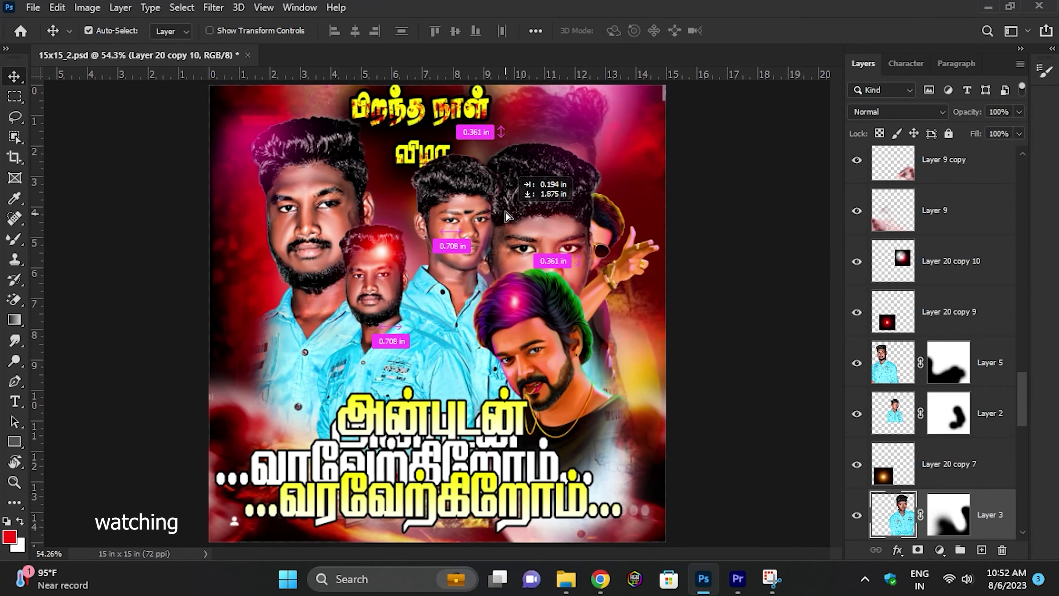
Lower the left person, glow their forehead, raise the middle person; undo the title raise
left_click_drag(312, 230, 318, 246)
left_click_drag(377, 288, 303, 236)
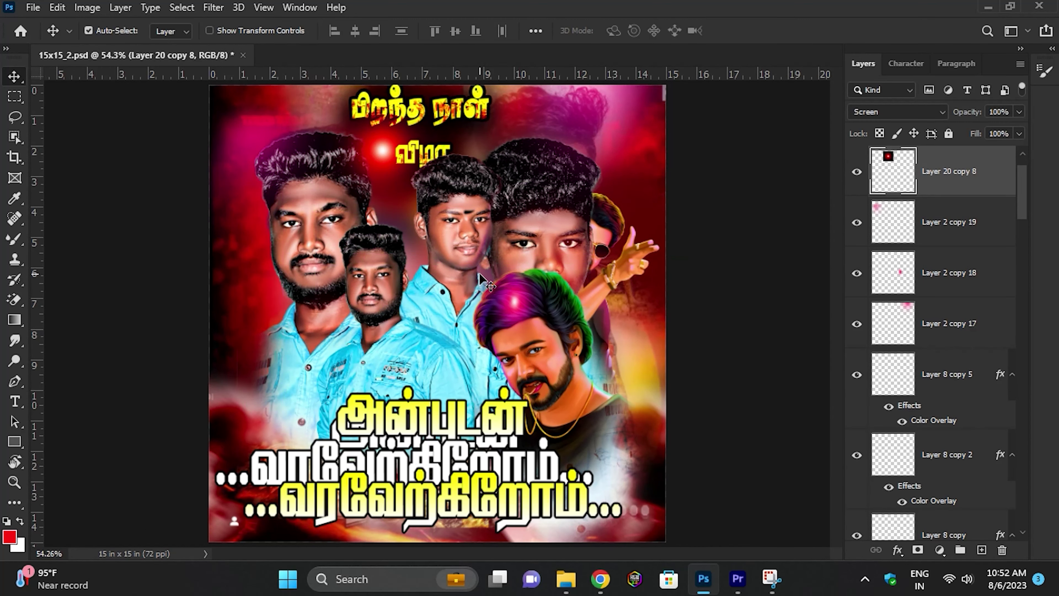
left_click_drag(402, 323, 411, 202)
mouse_move(430, 436)
left_mouse_down()
mouse_move(417, 294)
mouse_move(446, 288)
left_mouse_up()
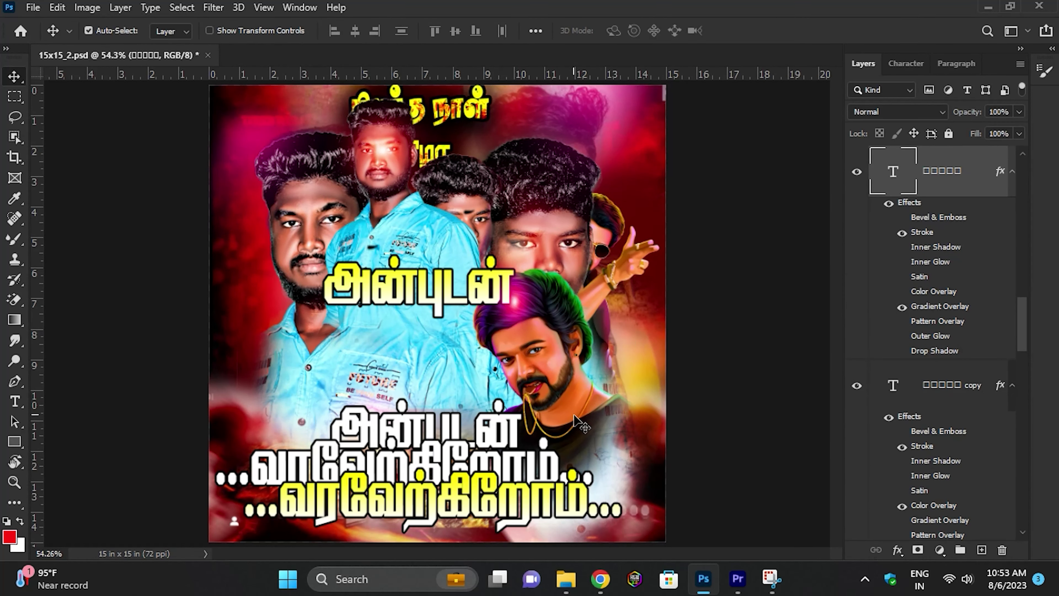
key("ctrl+z")
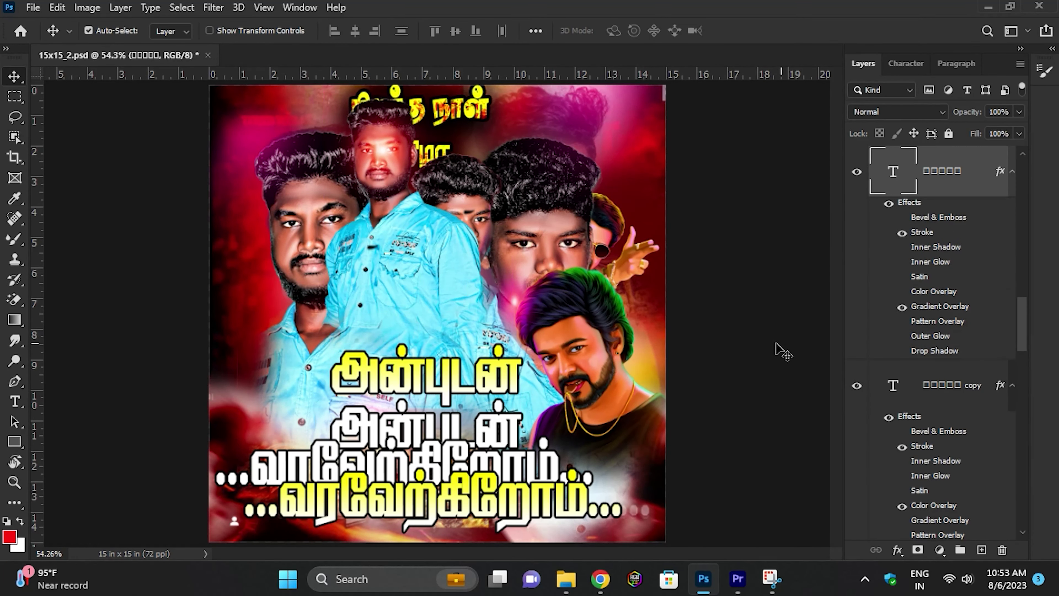
scroll(872, 309, "up", 2)
scroll(872, 309, "up", 2)
key("ctrl+z")
scroll(872, 310, "up", 10)
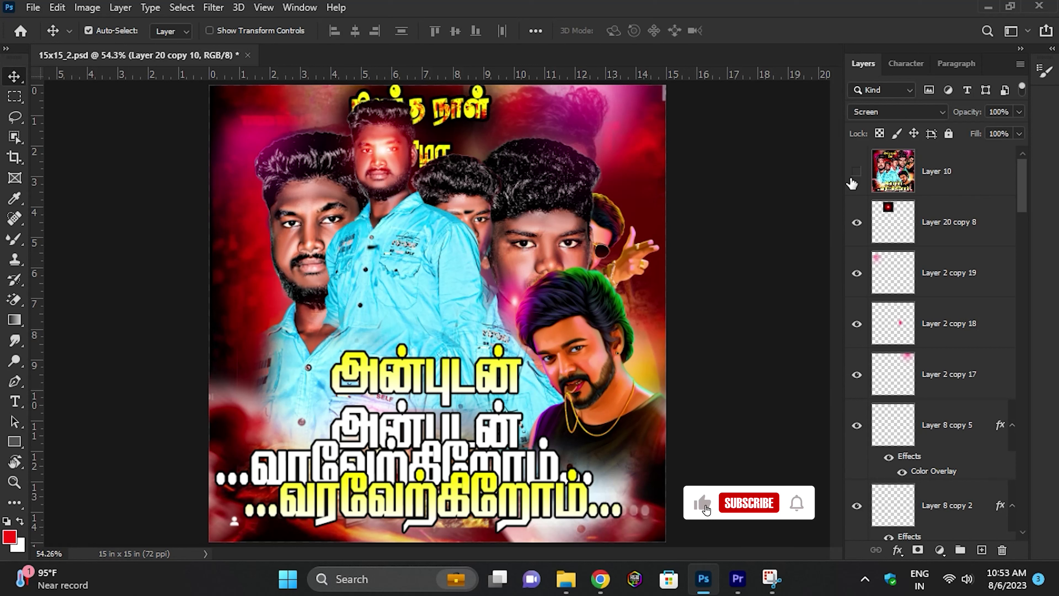
Make the flattened Layer 10 poster visible and select it for editing
left_click(853, 180)
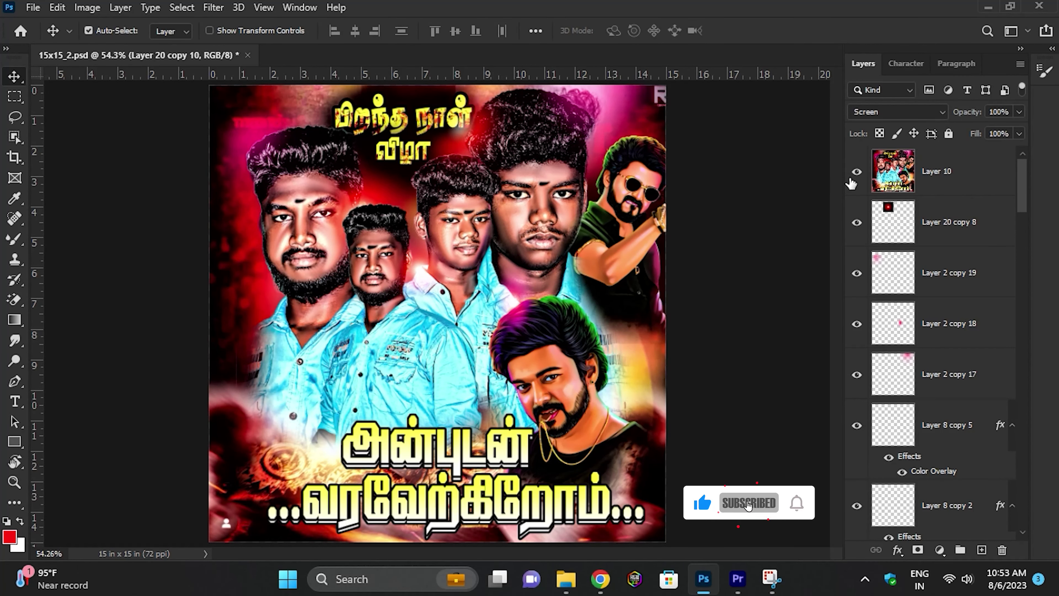
left_click(380, 324)
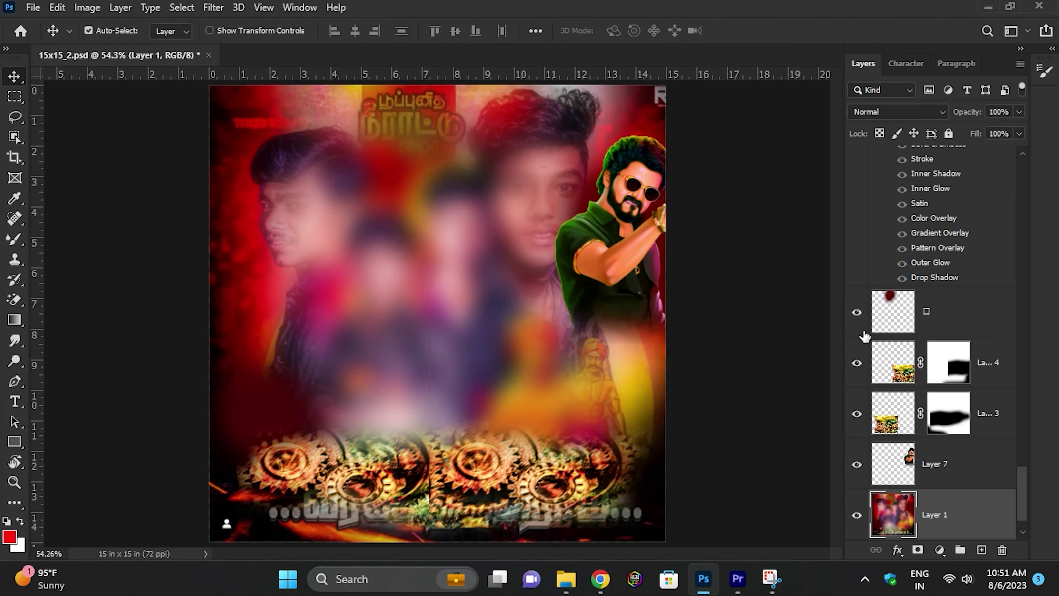
Show the birthday title, Layers 3, 2 and 5 portraits, and Layer 20 copy 7/9 glows
left_click_drag(864, 336, 860, 327)
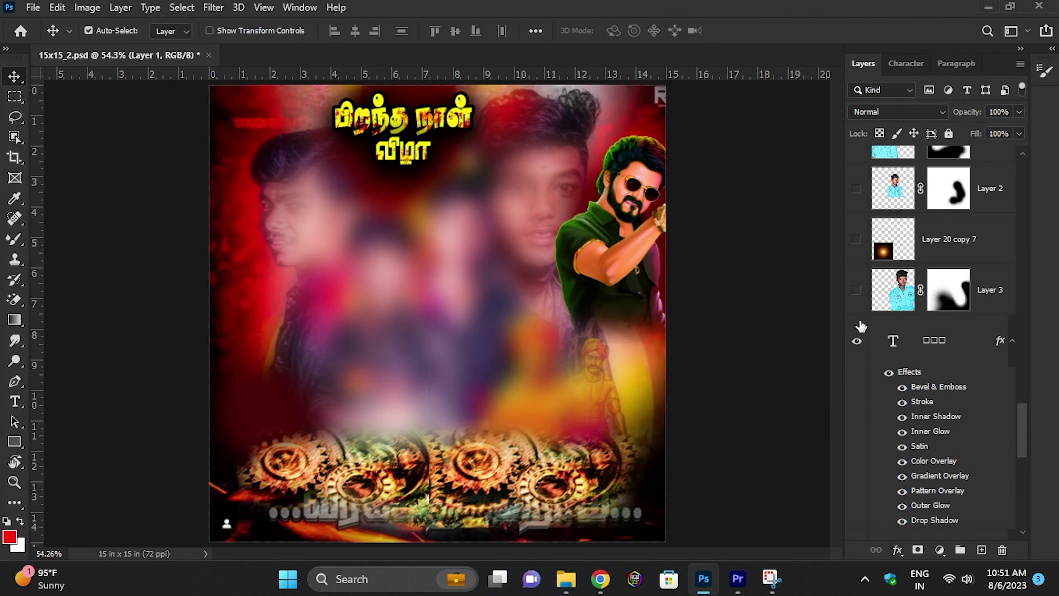
left_click(856, 290)
left_click(857, 255)
scroll(859, 267, "up", 2)
left_click(857, 289)
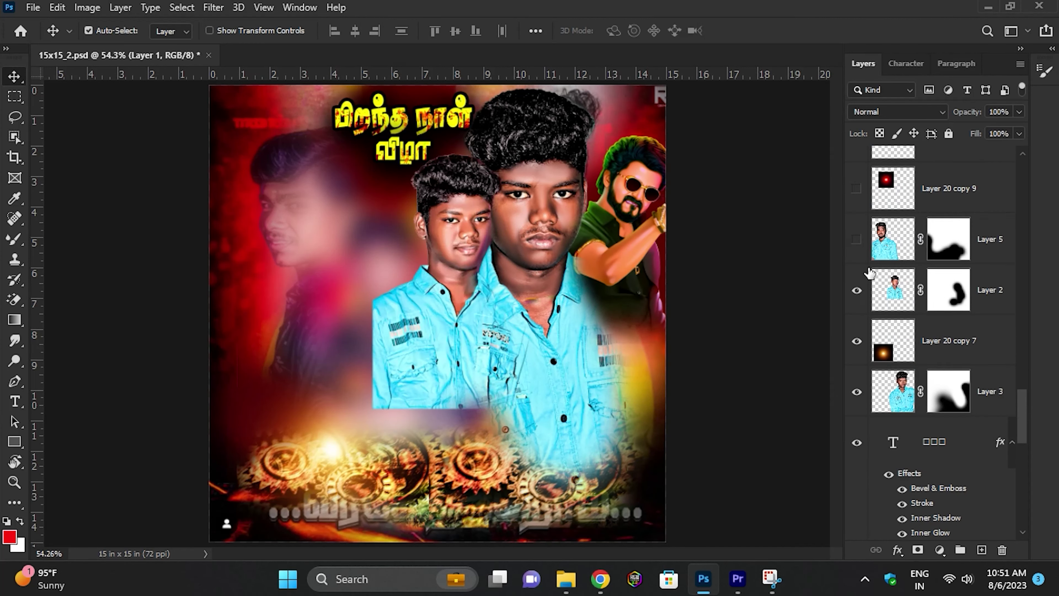
left_click(857, 239)
scroll(863, 288, "up", 2)
left_click(857, 290)
scroll(862, 276, "up", 1)
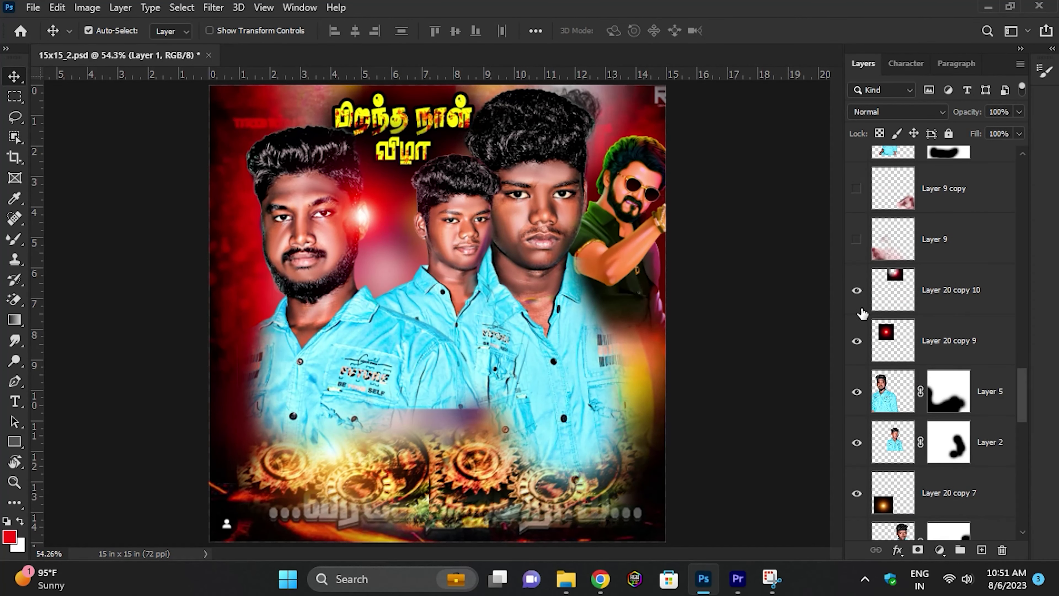
Show the Layer 9 and Layer 9 copy pink haze and the Layer 6 actor
left_click(857, 239)
scroll(859, 267, "up", 2)
left_click(856, 290)
scroll(861, 308, "up", 1)
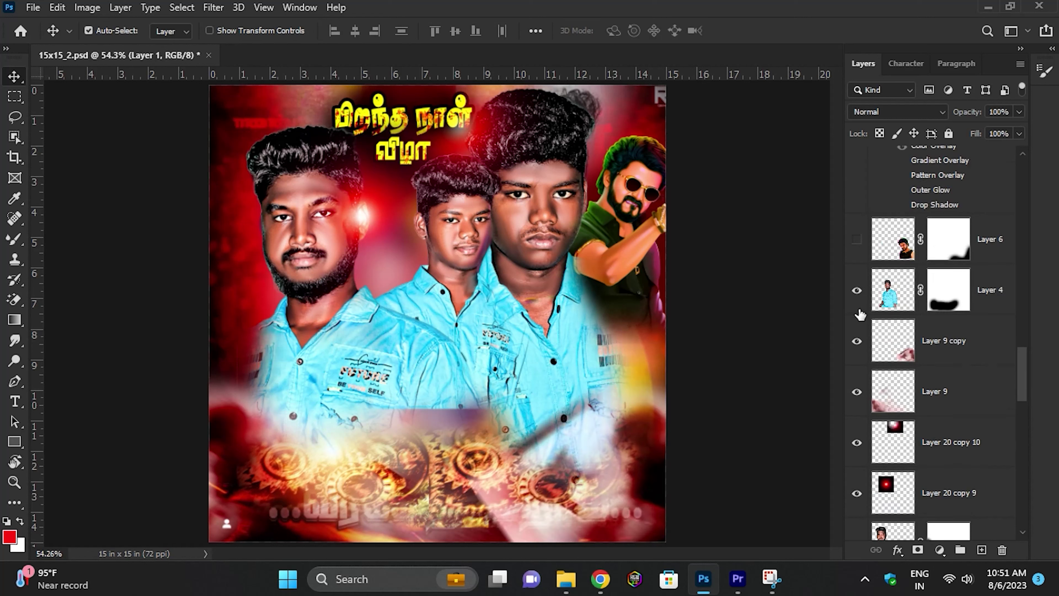
scroll(860, 315, "up", 1)
left_click(857, 308)
scroll(858, 309, "up", 2)
Show the yellow-styled அன்புடன் text and the ...வரவேற்கிறோம்... line
left_click(857, 294)
scroll(858, 301, "up", 1)
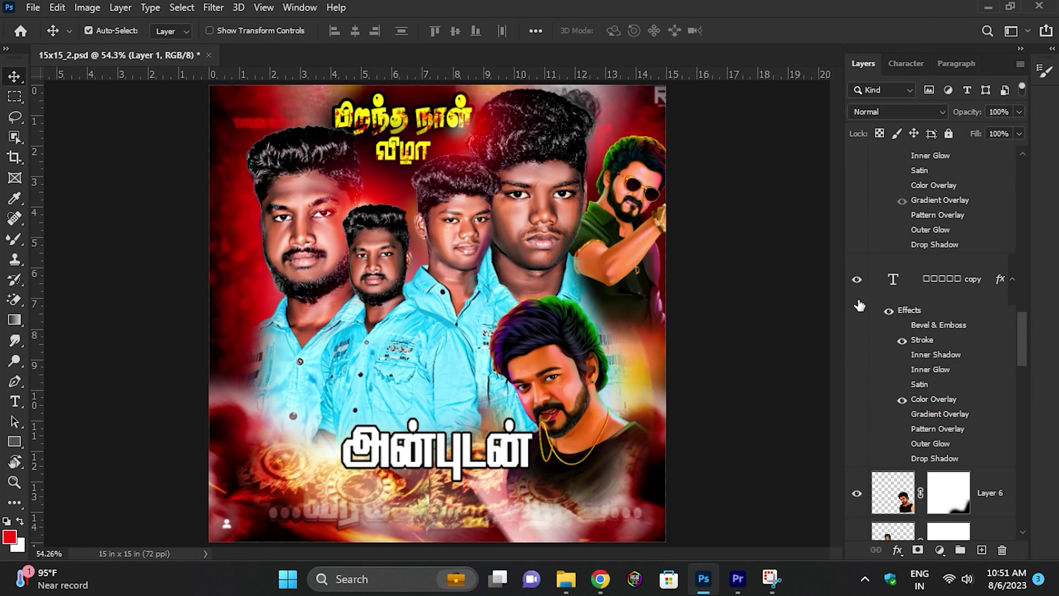
left_click(862, 248)
scroll(858, 292, "up", 2)
left_click(857, 298)
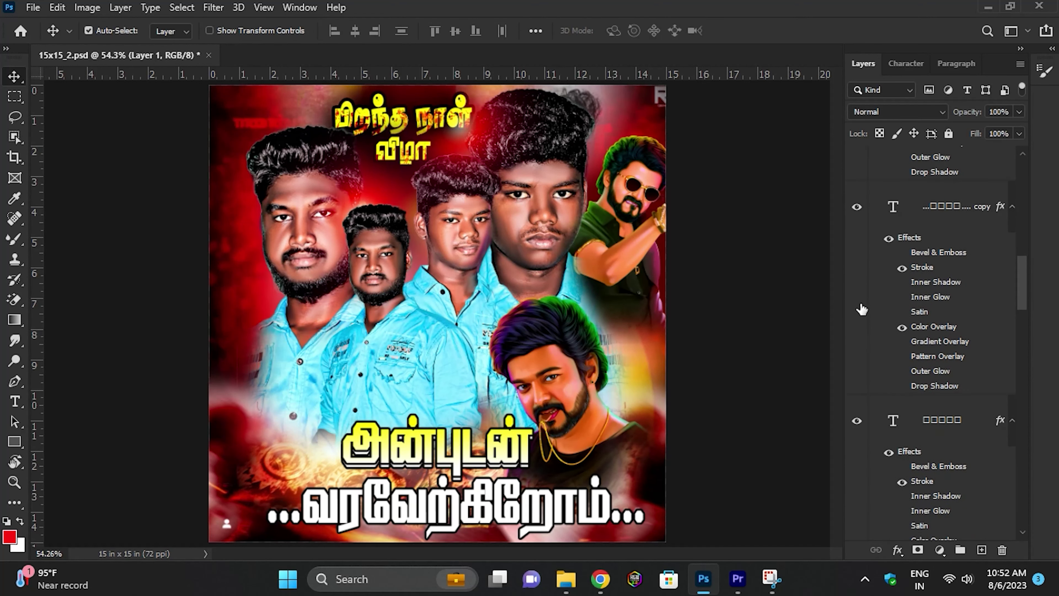
scroll(862, 306, "up", 1)
scroll(862, 310, "up", 3)
Show the Layer 8, copy 2 and copy 5 tilaks and the Layer 2 copy 17 glow
left_click(857, 342)
scroll(858, 342, "up", 1)
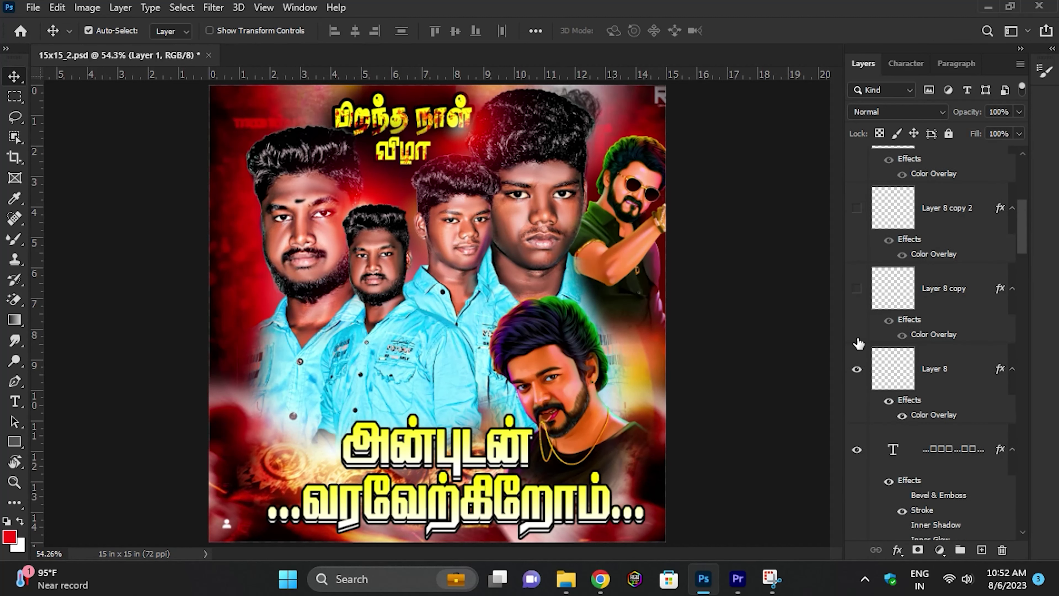
scroll(857, 335, "up", 3)
left_click(857, 309)
scroll(858, 346, "up", 2)
left_click(858, 346)
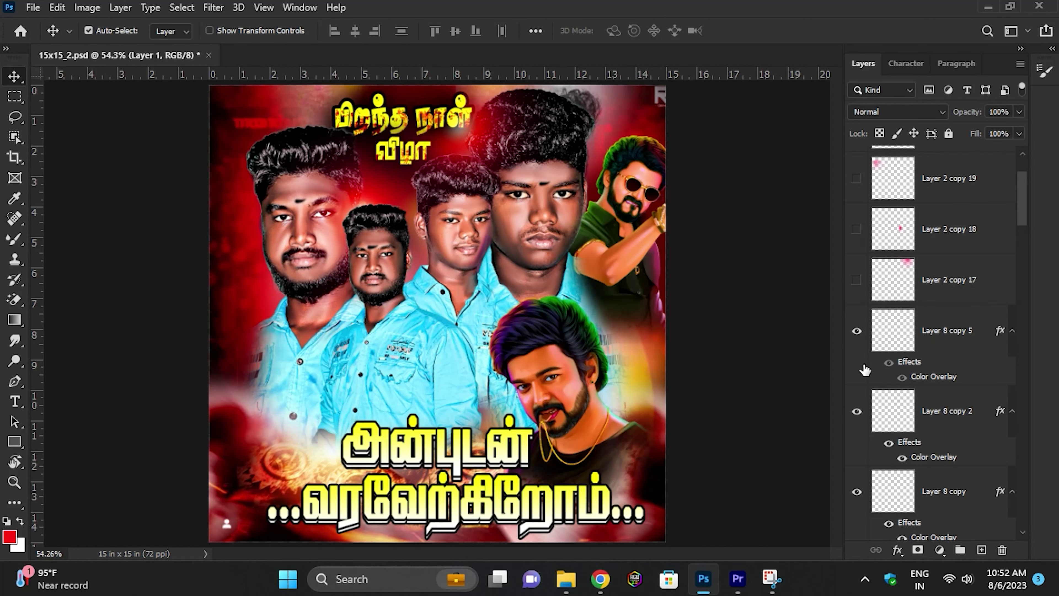
scroll(865, 363, "up", 1)
left_click(858, 350)
scroll(862, 349, "up", 1)
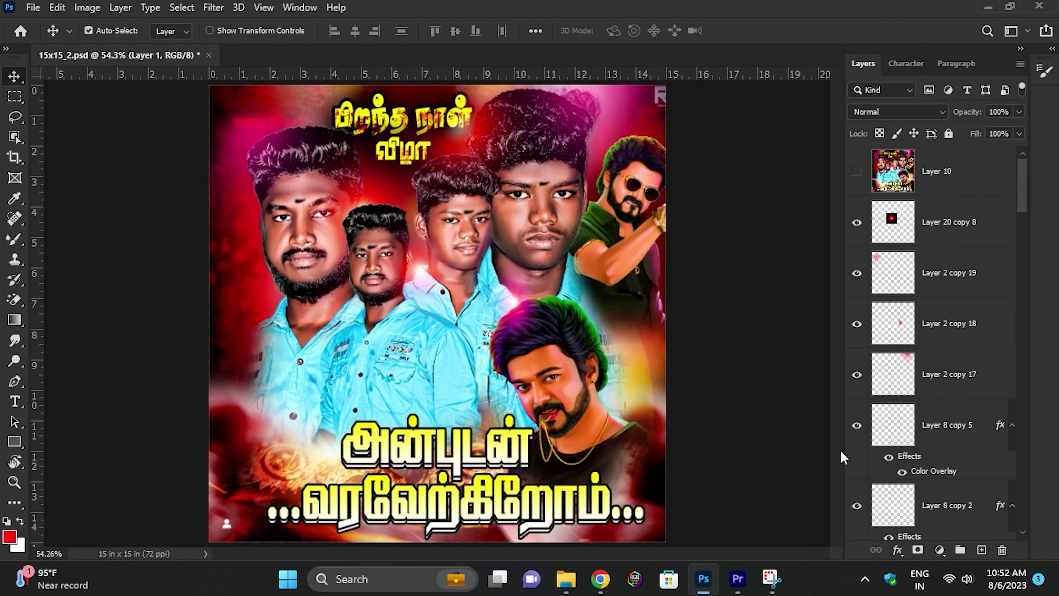
left_click(515, 354)
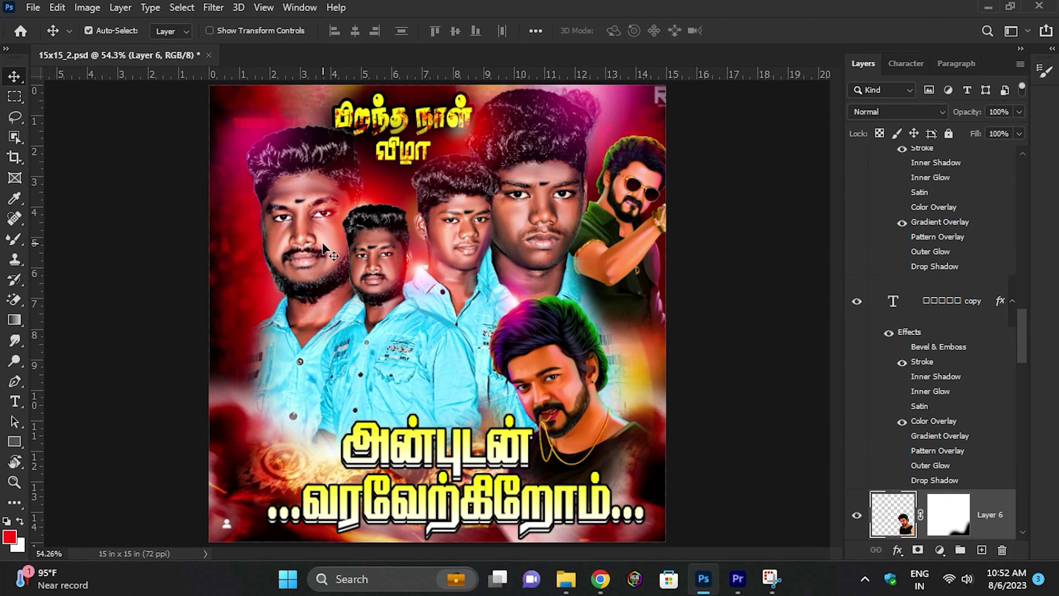
Move a red glow onto the second man, lower him, raise the actor, duplicate both titles
left_click_drag(323, 246, 387, 283)
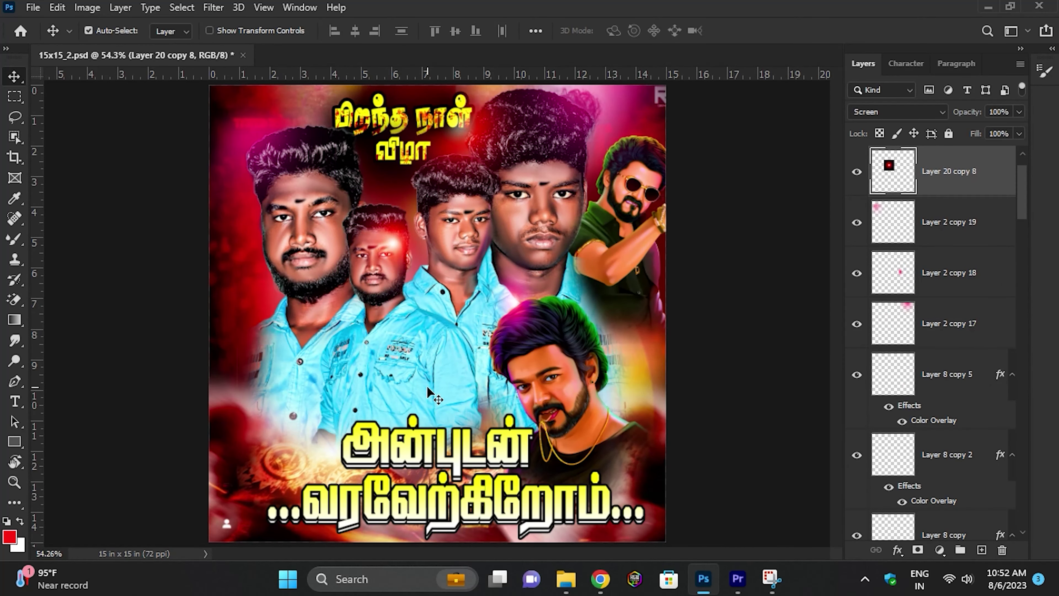
left_click_drag(429, 392, 425, 417)
left_click_drag(555, 375, 542, 346)
left_click_drag(456, 416, 443, 357)
left_click_drag(390, 504, 329, 474)
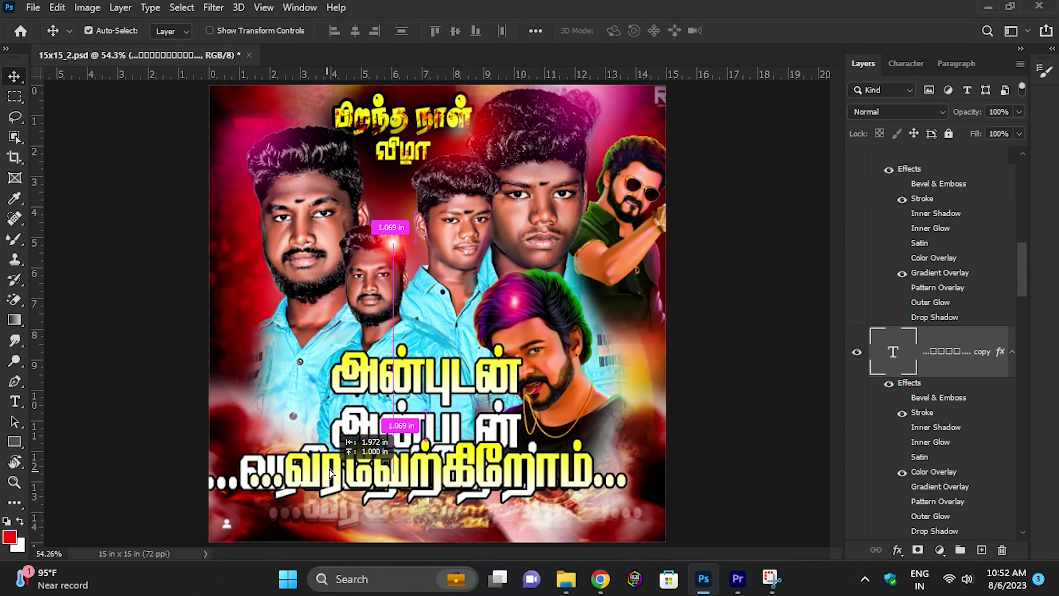
Nudge the background, sunglasses cutout, left man, white title copy and centre man
left_click_drag(559, 198, 542, 237)
mouse_move(410, 116)
left_mouse_down()
mouse_move(413, 150)
mouse_move(413, 110)
left_mouse_up()
left_click_drag(303, 208, 304, 199)
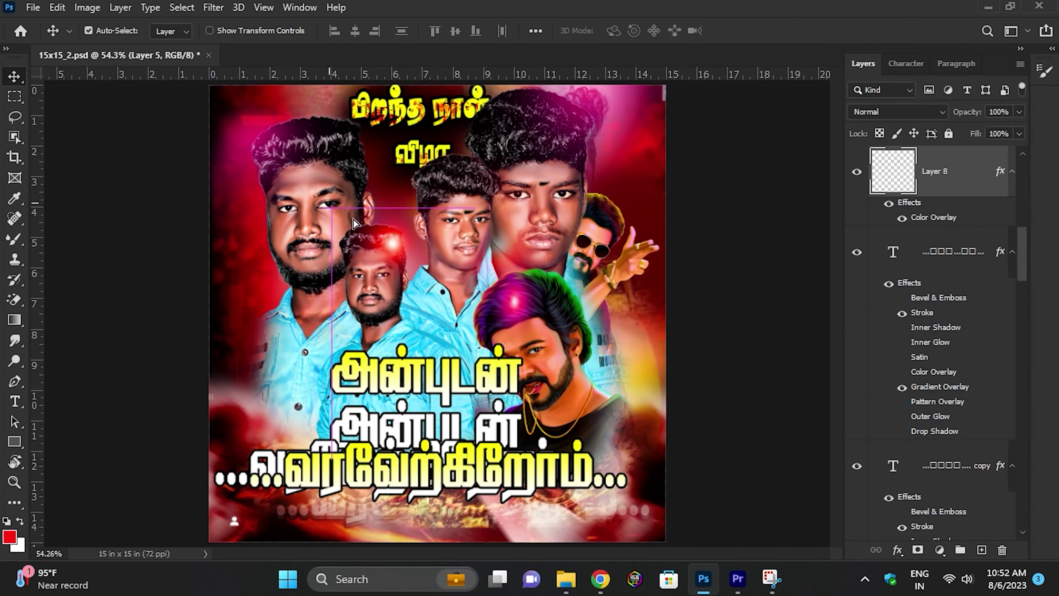
mouse_move(426, 492)
left_mouse_down()
mouse_move(425, 457)
mouse_move(394, 448)
left_mouse_up()
left_click_drag(507, 160, 507, 208)
Raise the red glow and centre-left man to the top, set அன்புடன் mid-poster, shift actor right
left_click_drag(383, 288, 384, 173)
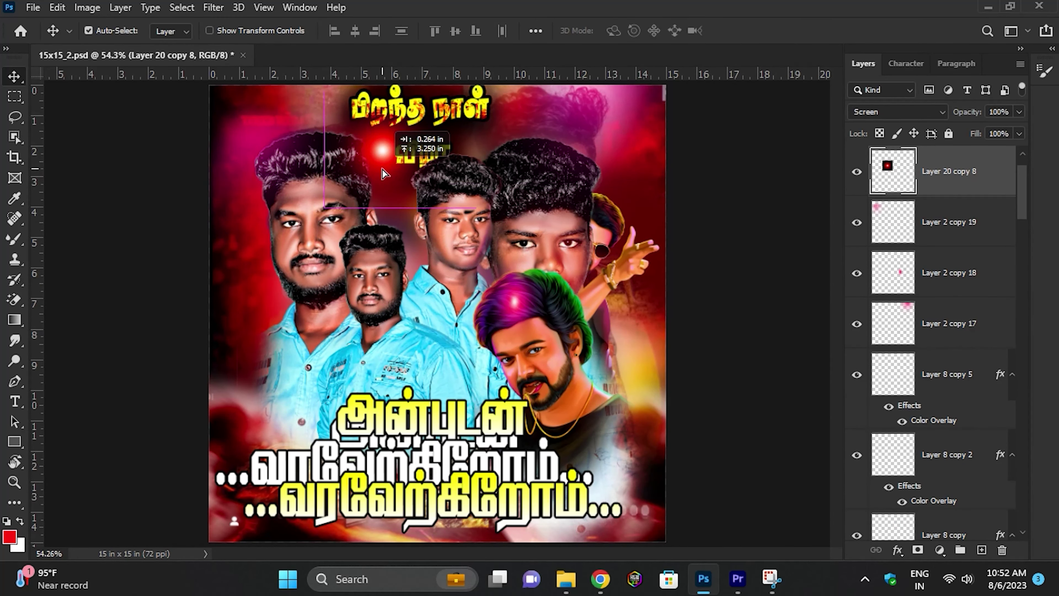
left_click_drag(371, 288, 378, 162)
left_click_drag(426, 417, 419, 287)
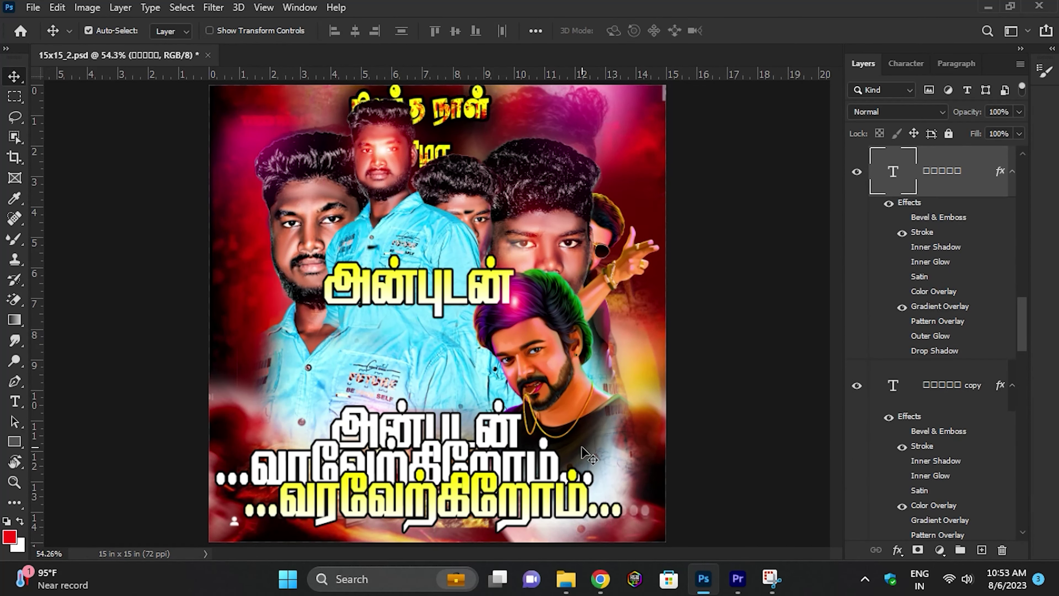
left_click_drag(584, 453, 625, 455)
left_click_drag(417, 292, 424, 375)
scroll(873, 309, "down", 1)
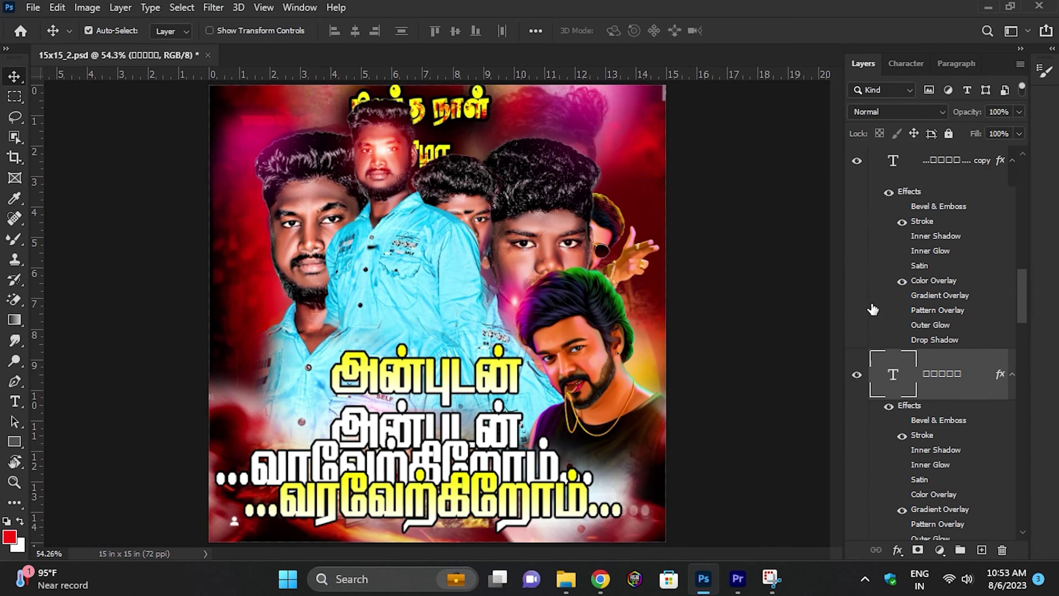
left_click(499, 241)
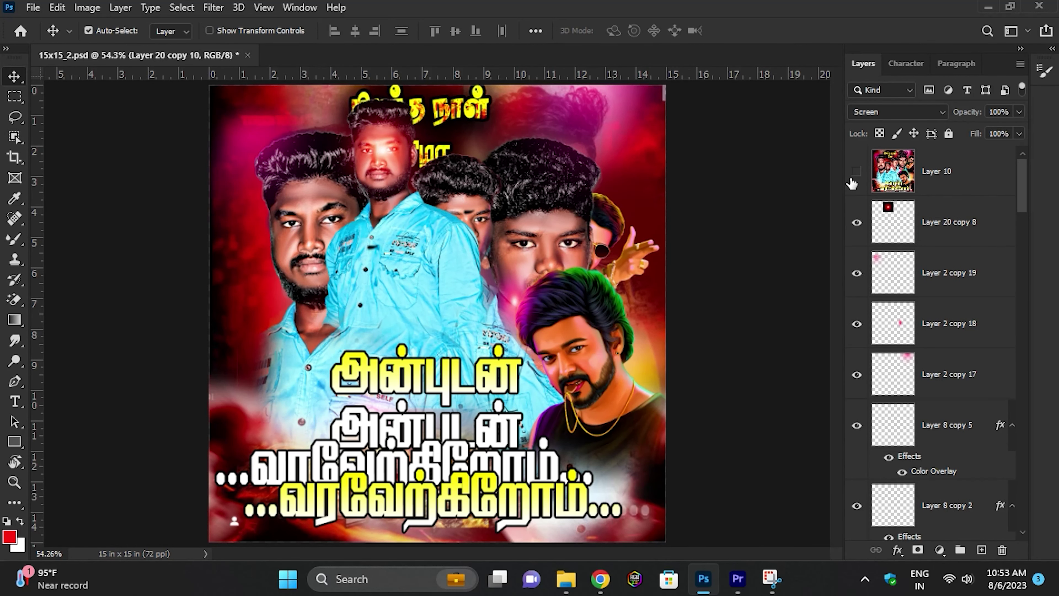
Switch the flattened Layer 10 final poster back on over the rearranged layers and select it
left_click(851, 179)
left_click(374, 321)
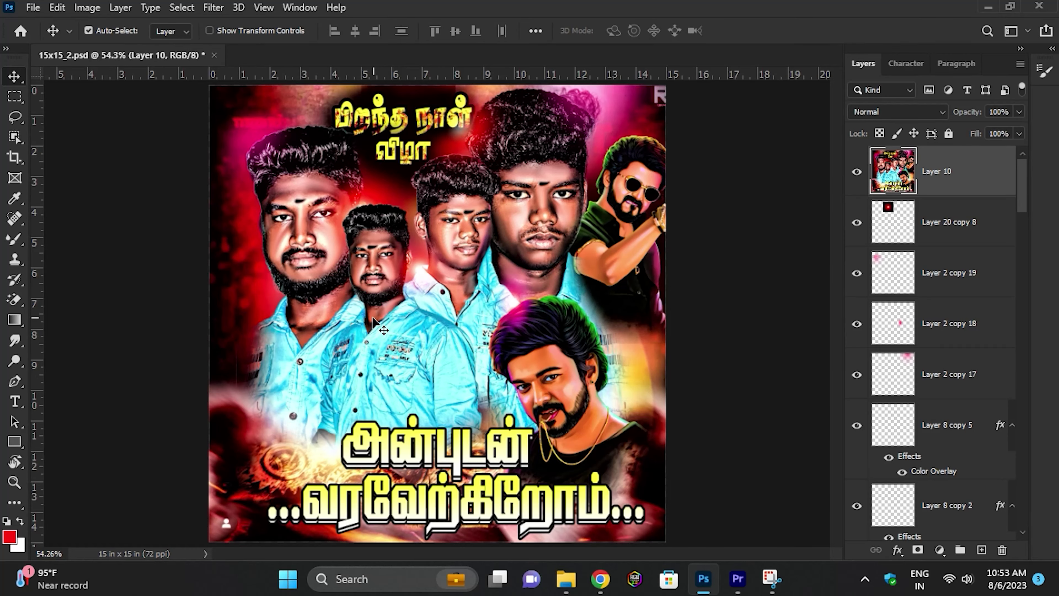